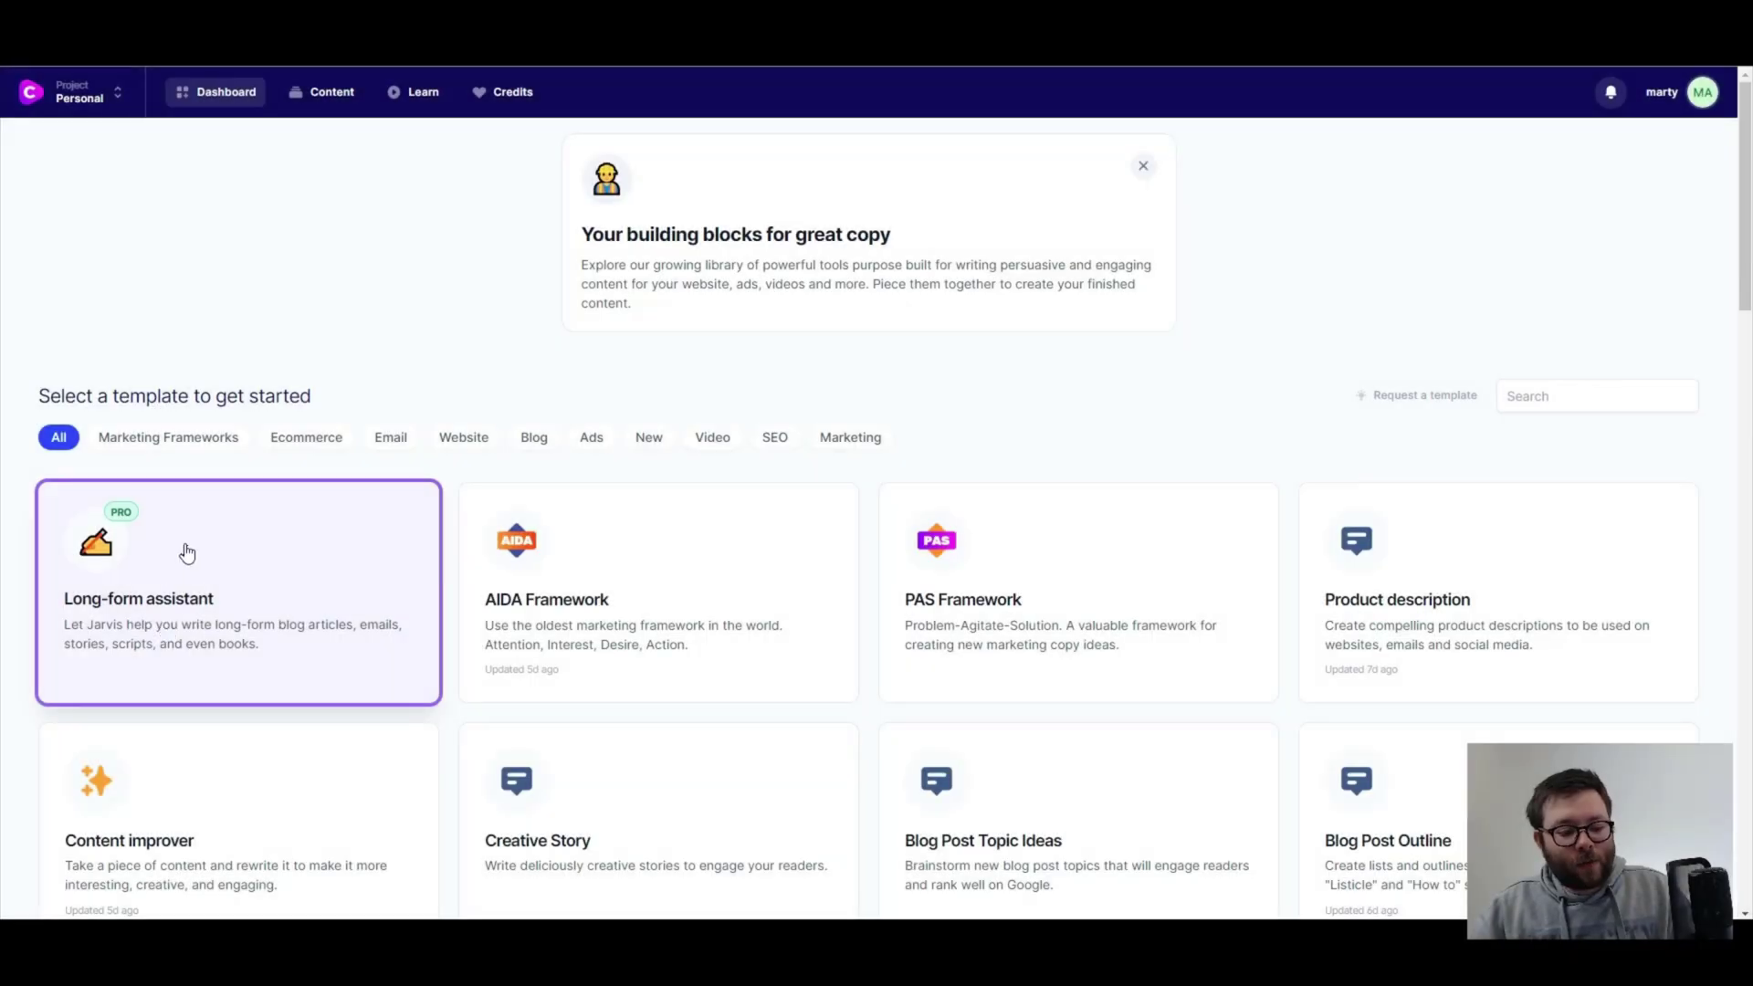
- Create a blank Untitled document in focus view and confirm its version history is empty
left_click(184, 552)
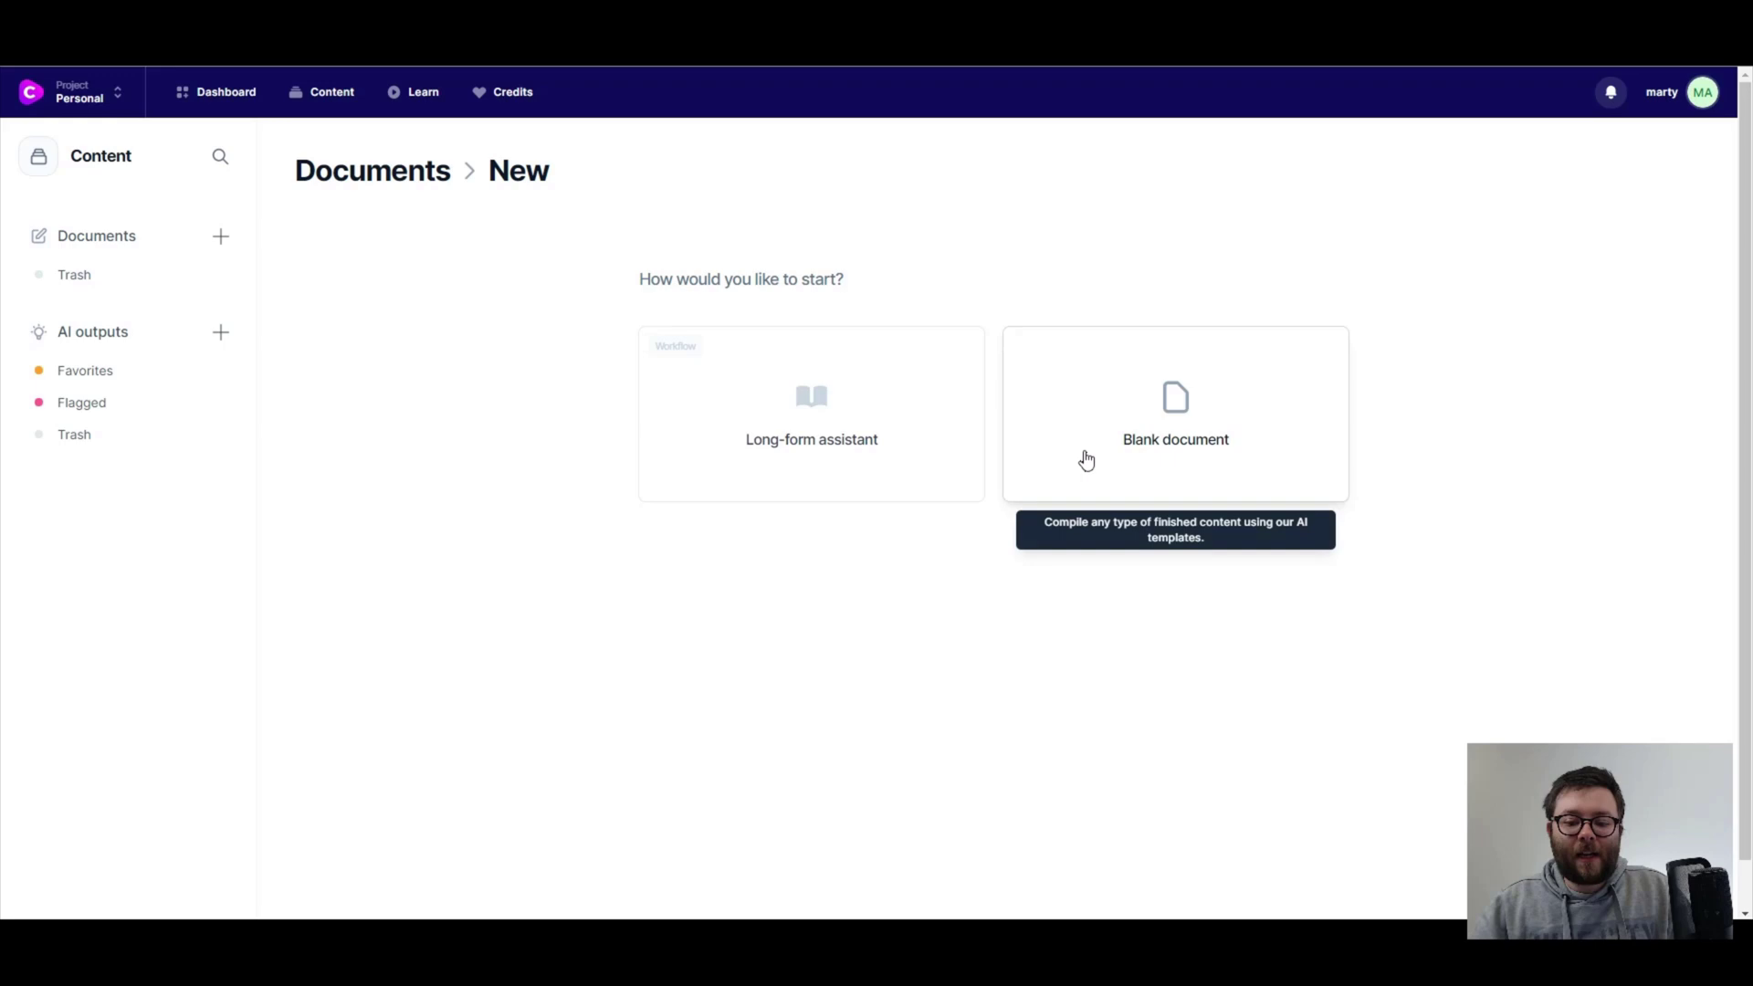
left_click(1029, 462)
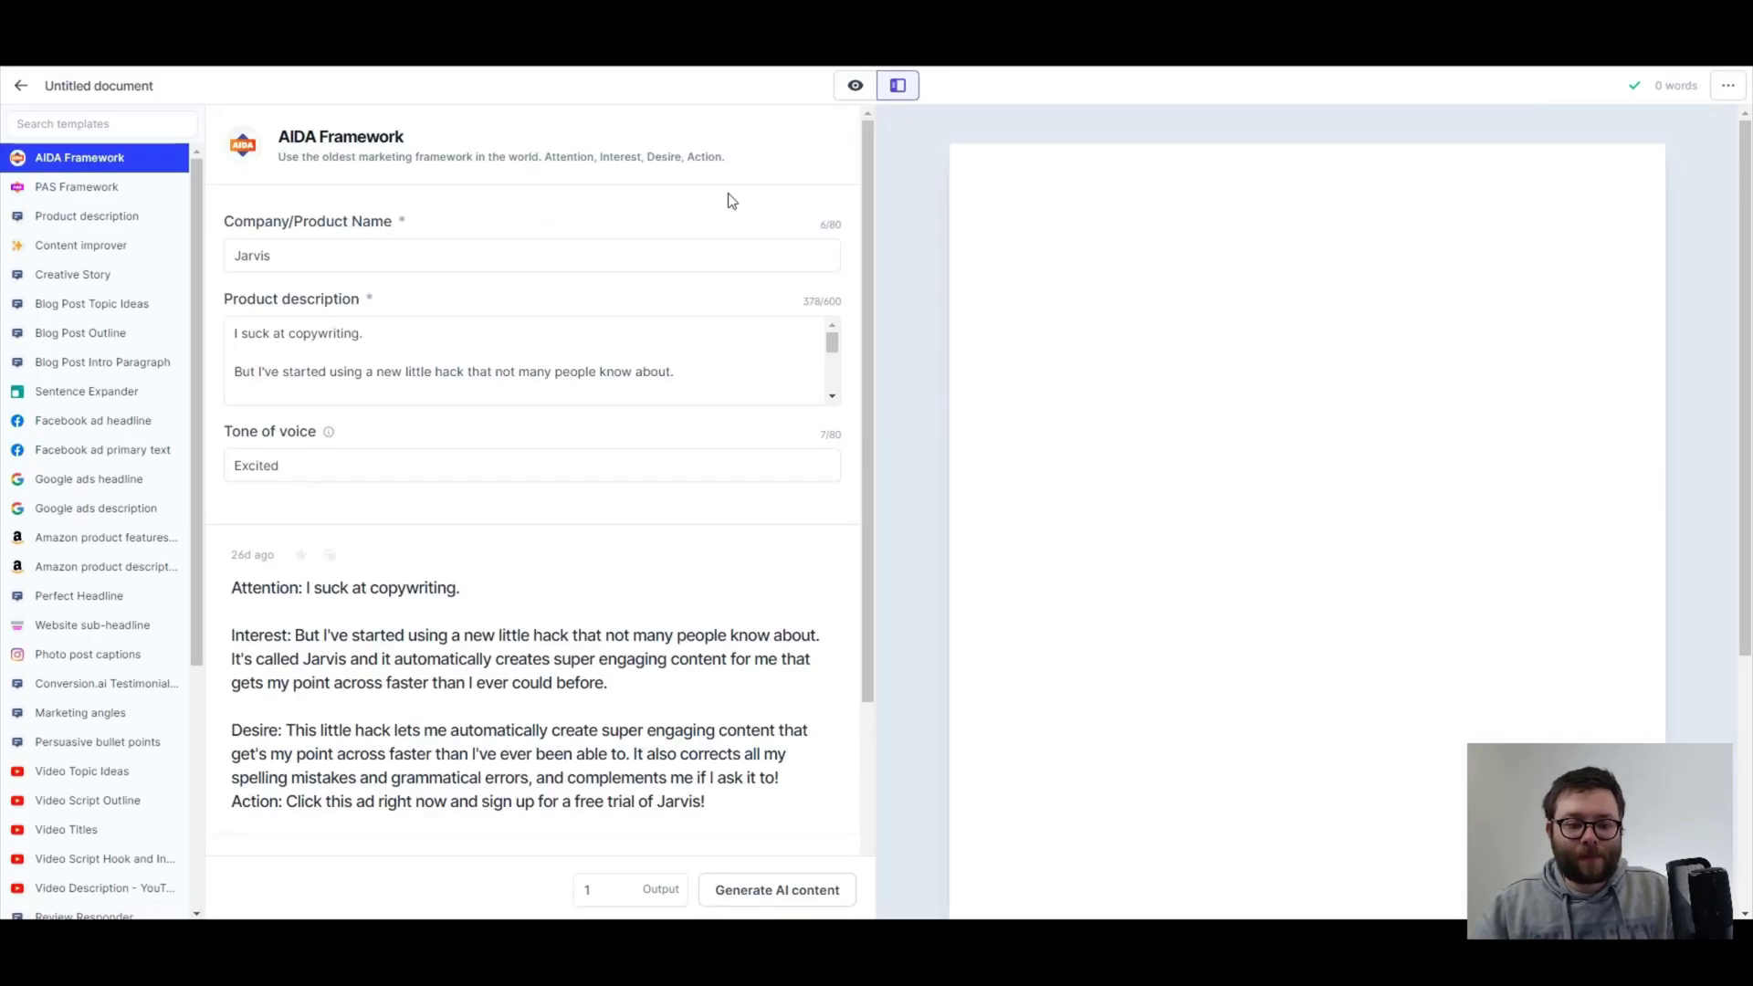
left_click(854, 85)
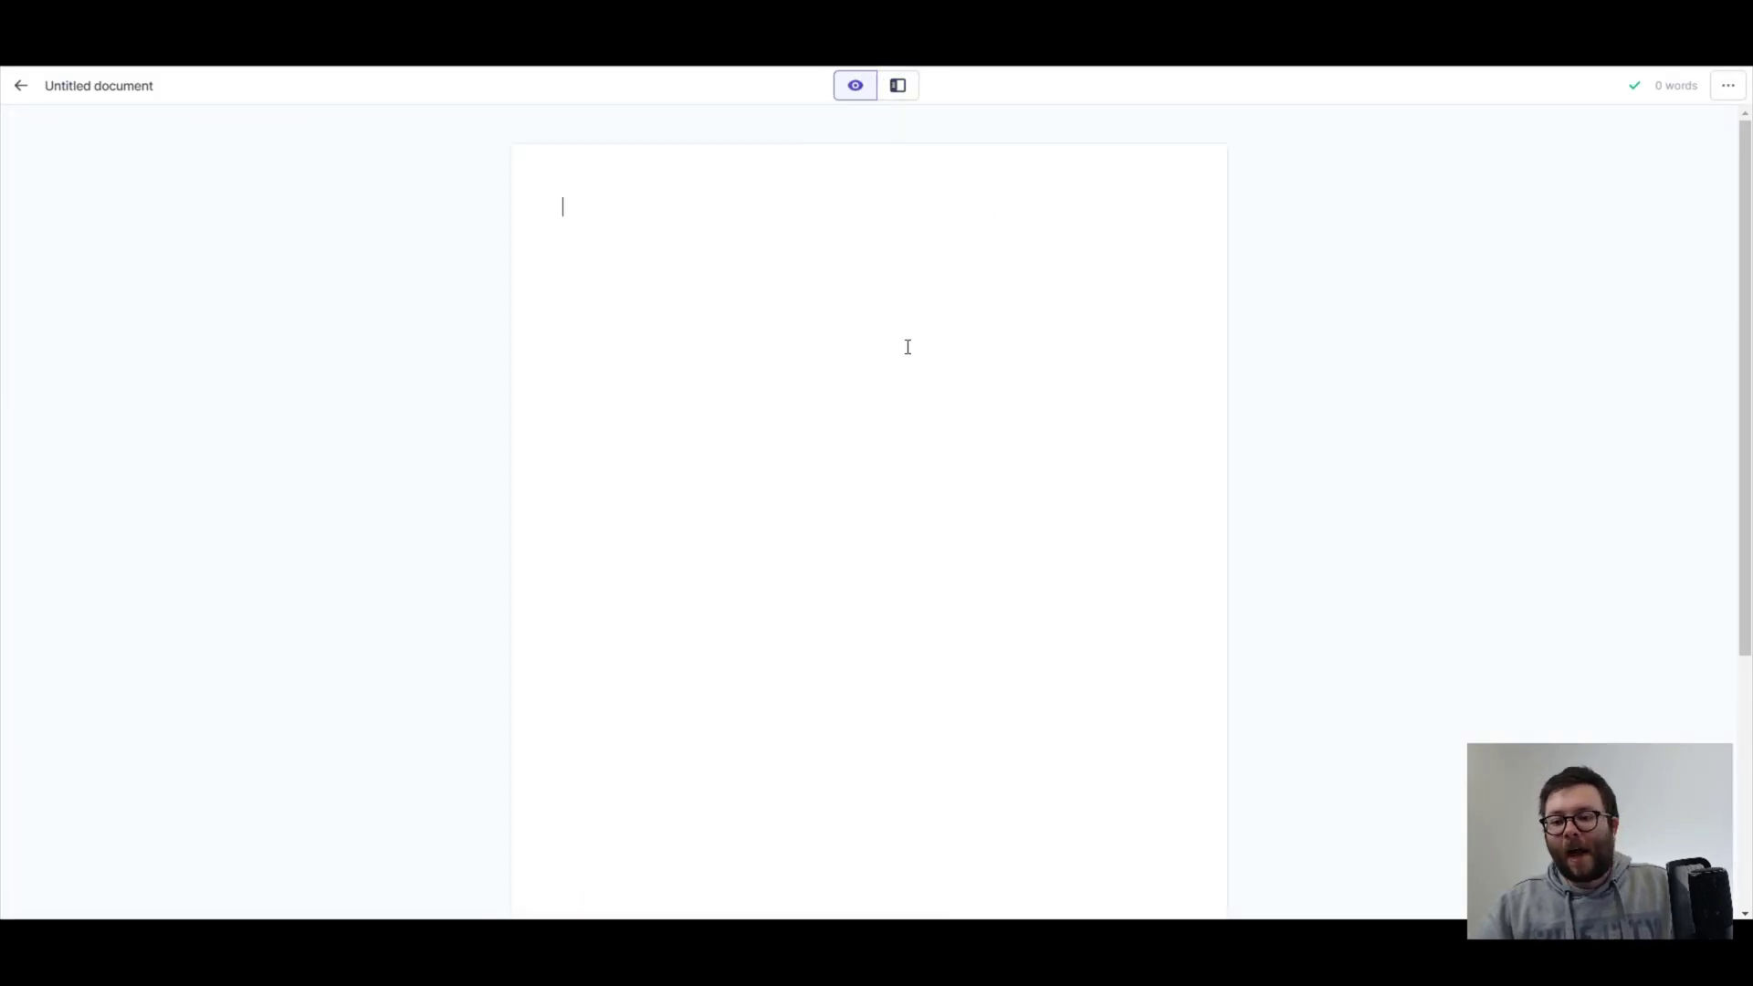
left_click(794, 224)
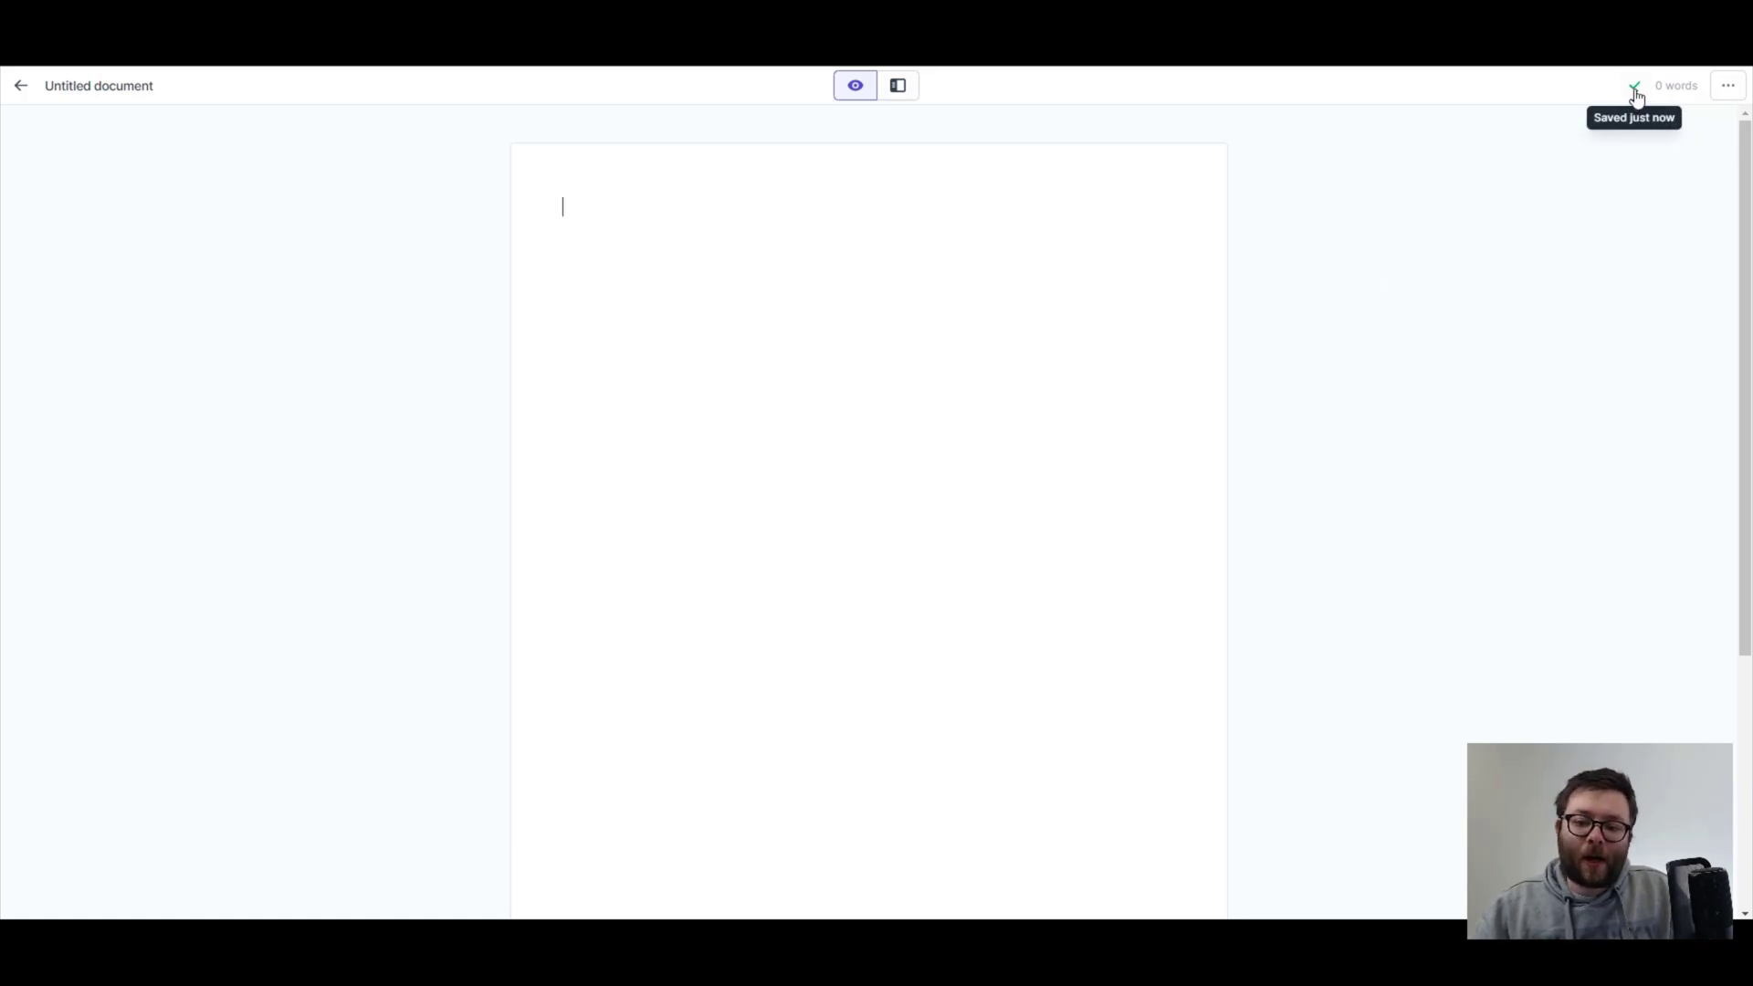
left_click(1635, 91)
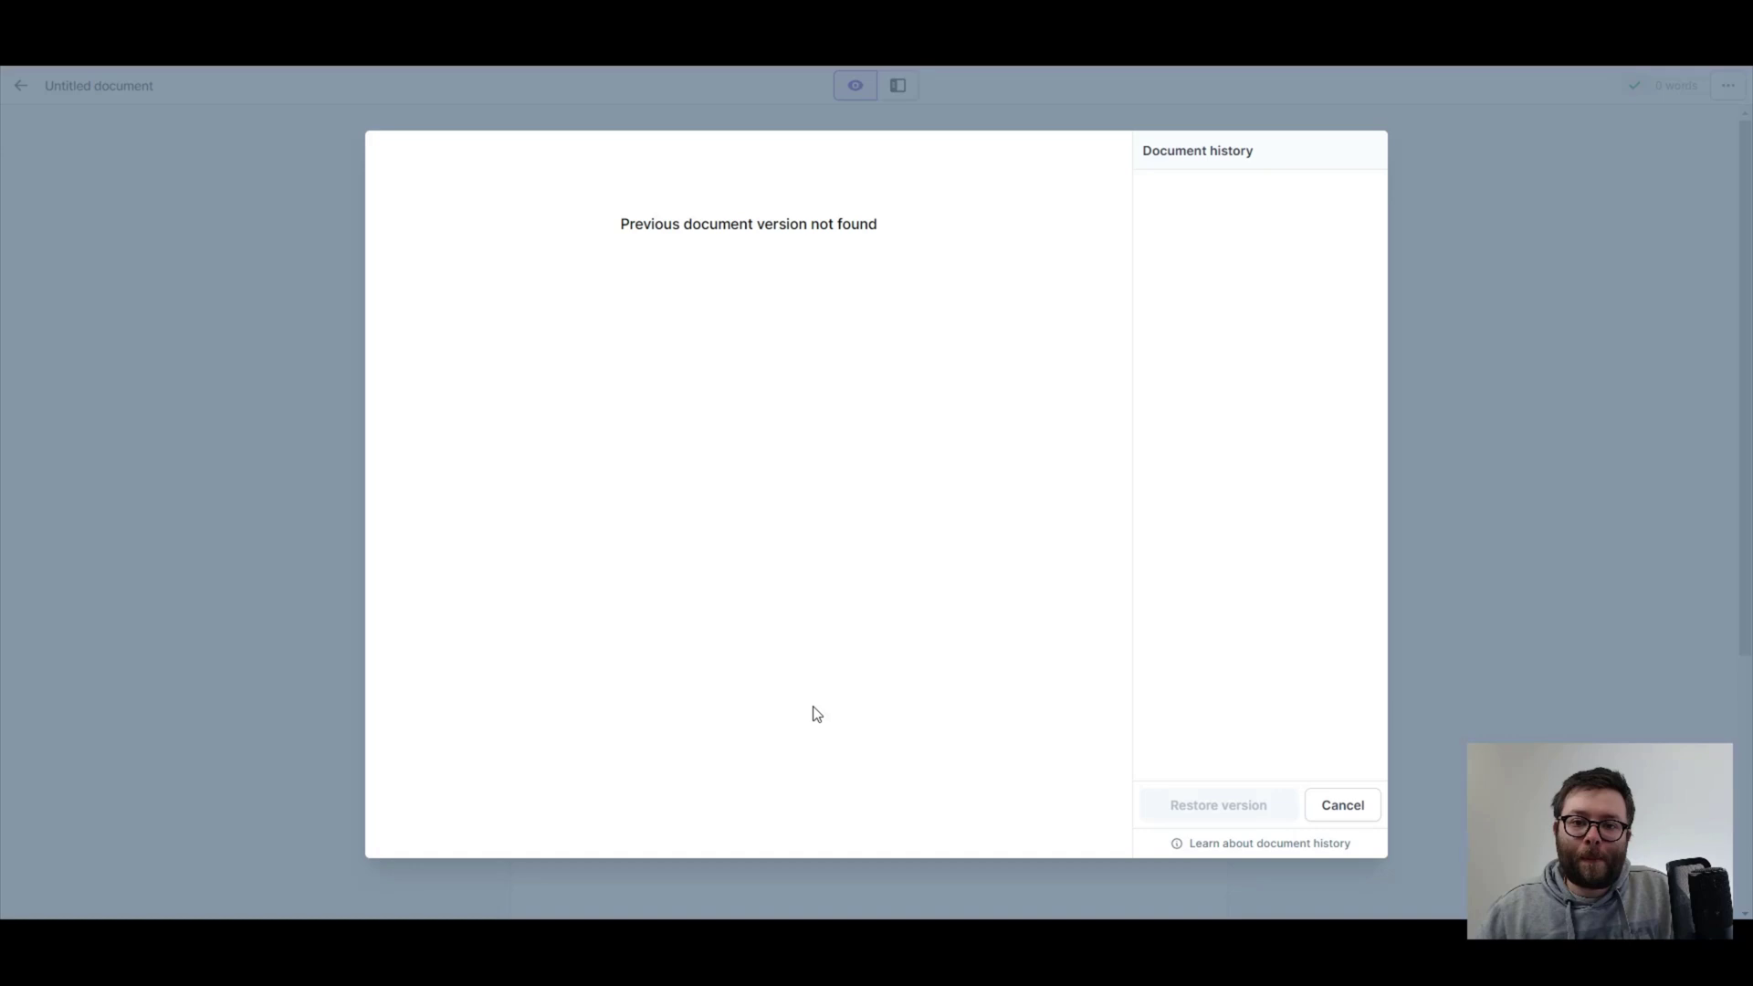
left_click(1325, 807)
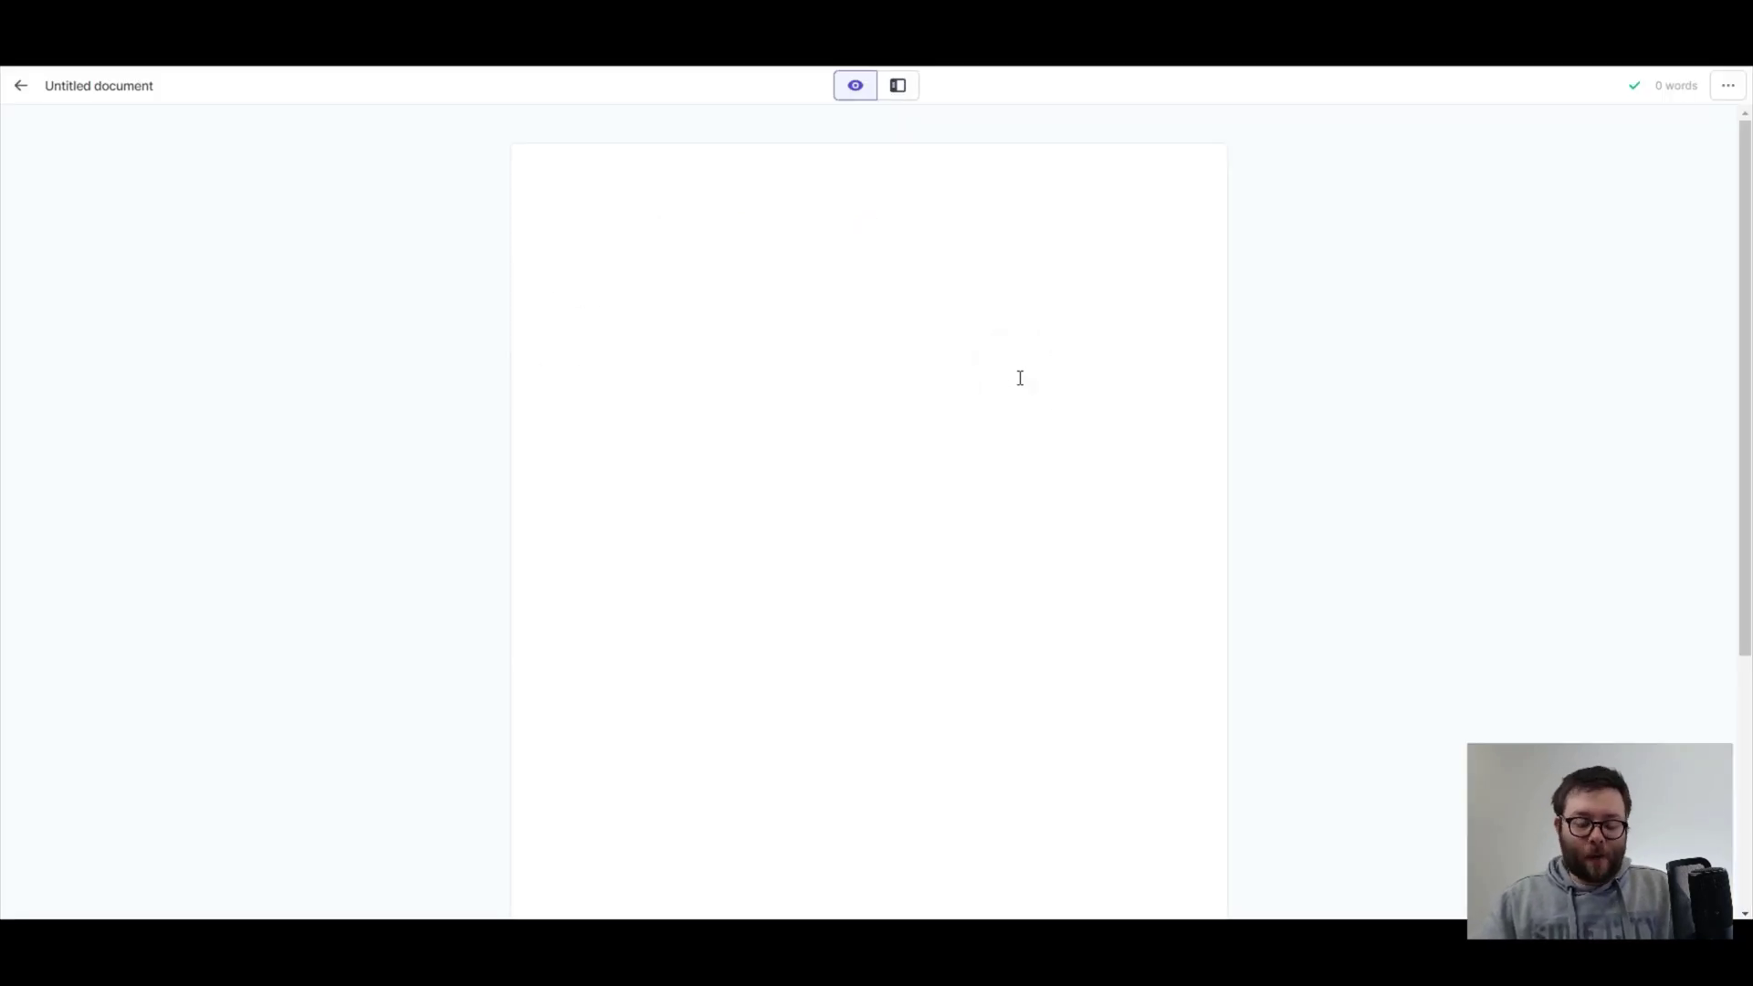
- Type 'Hello how are you today.', delete the word 'today', and check the saved versions
type("Hello how are you today.")
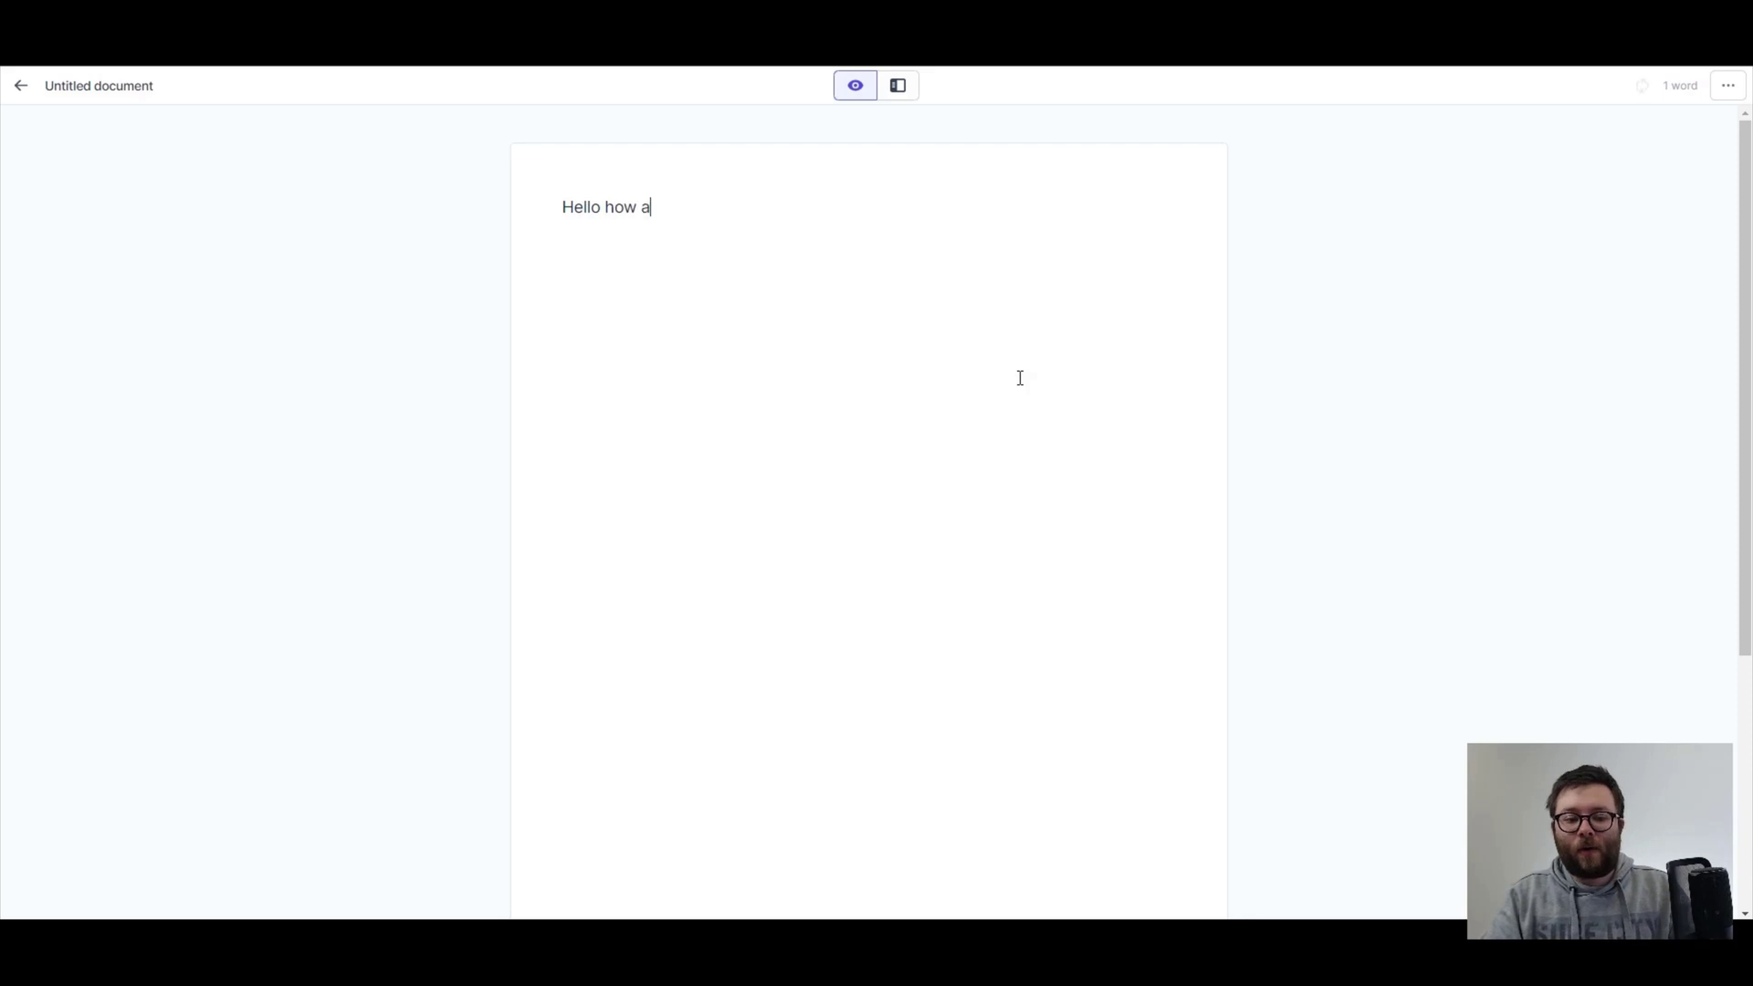
left_click(1634, 85)
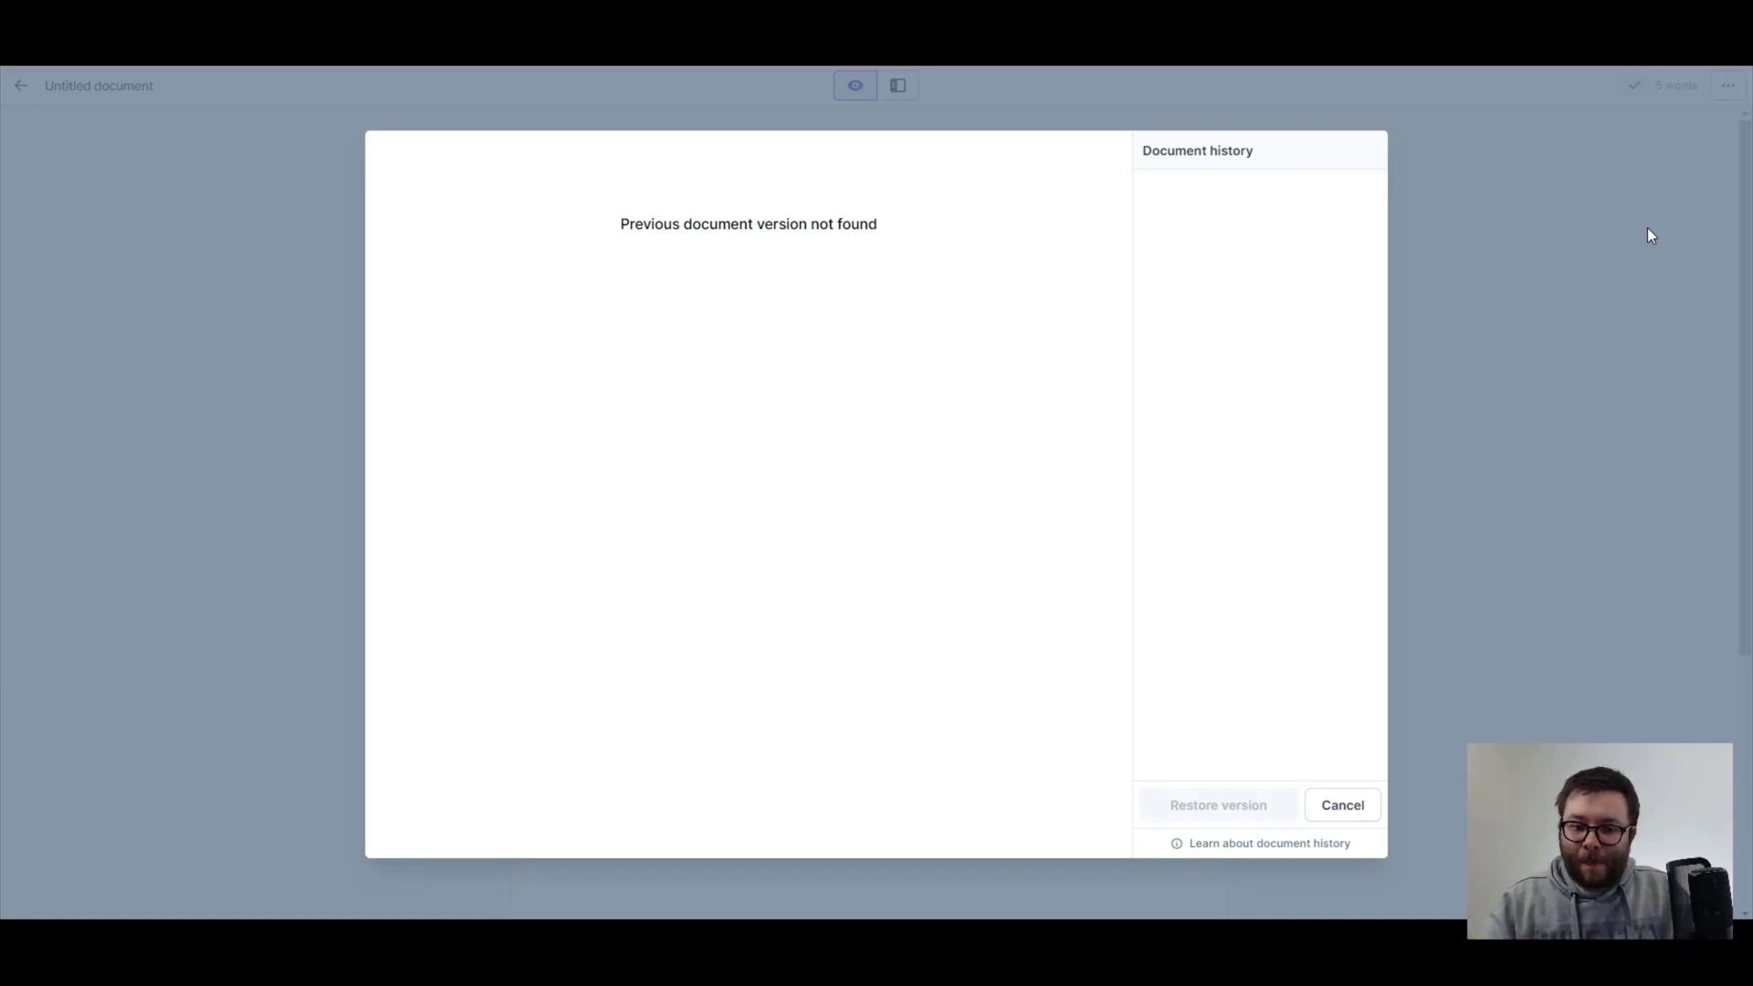
left_click(1342, 804)
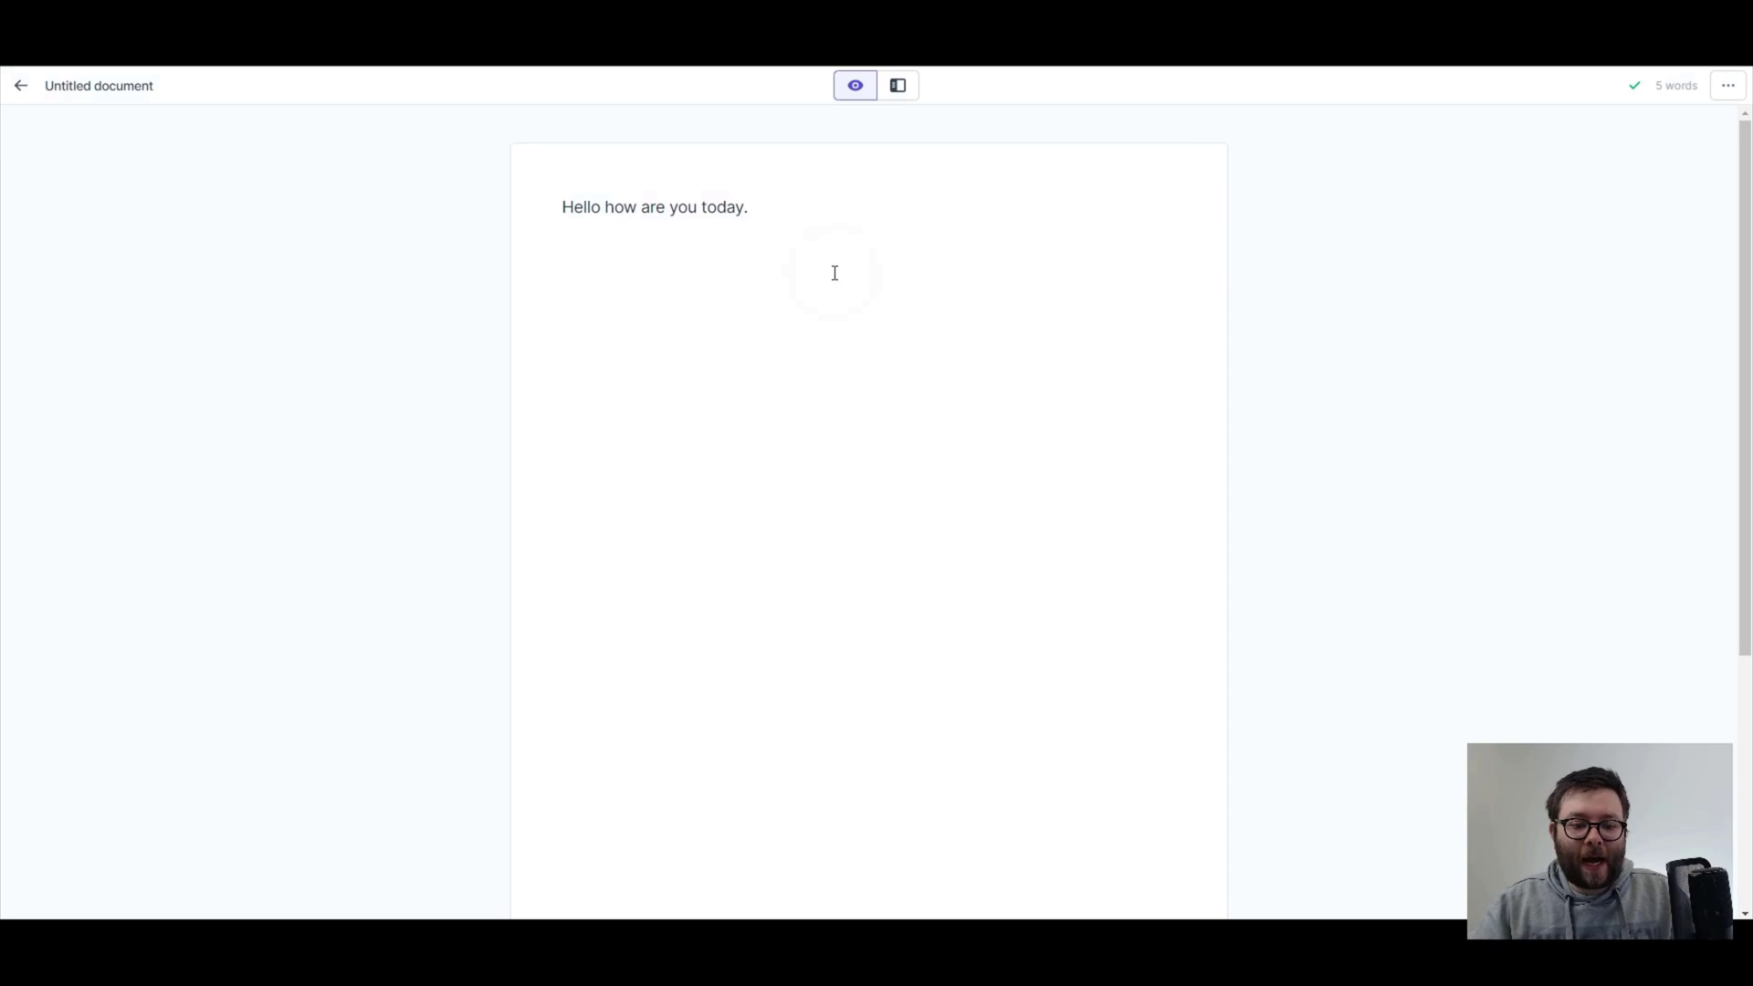
double_click(720, 206)
key("BackSpace")
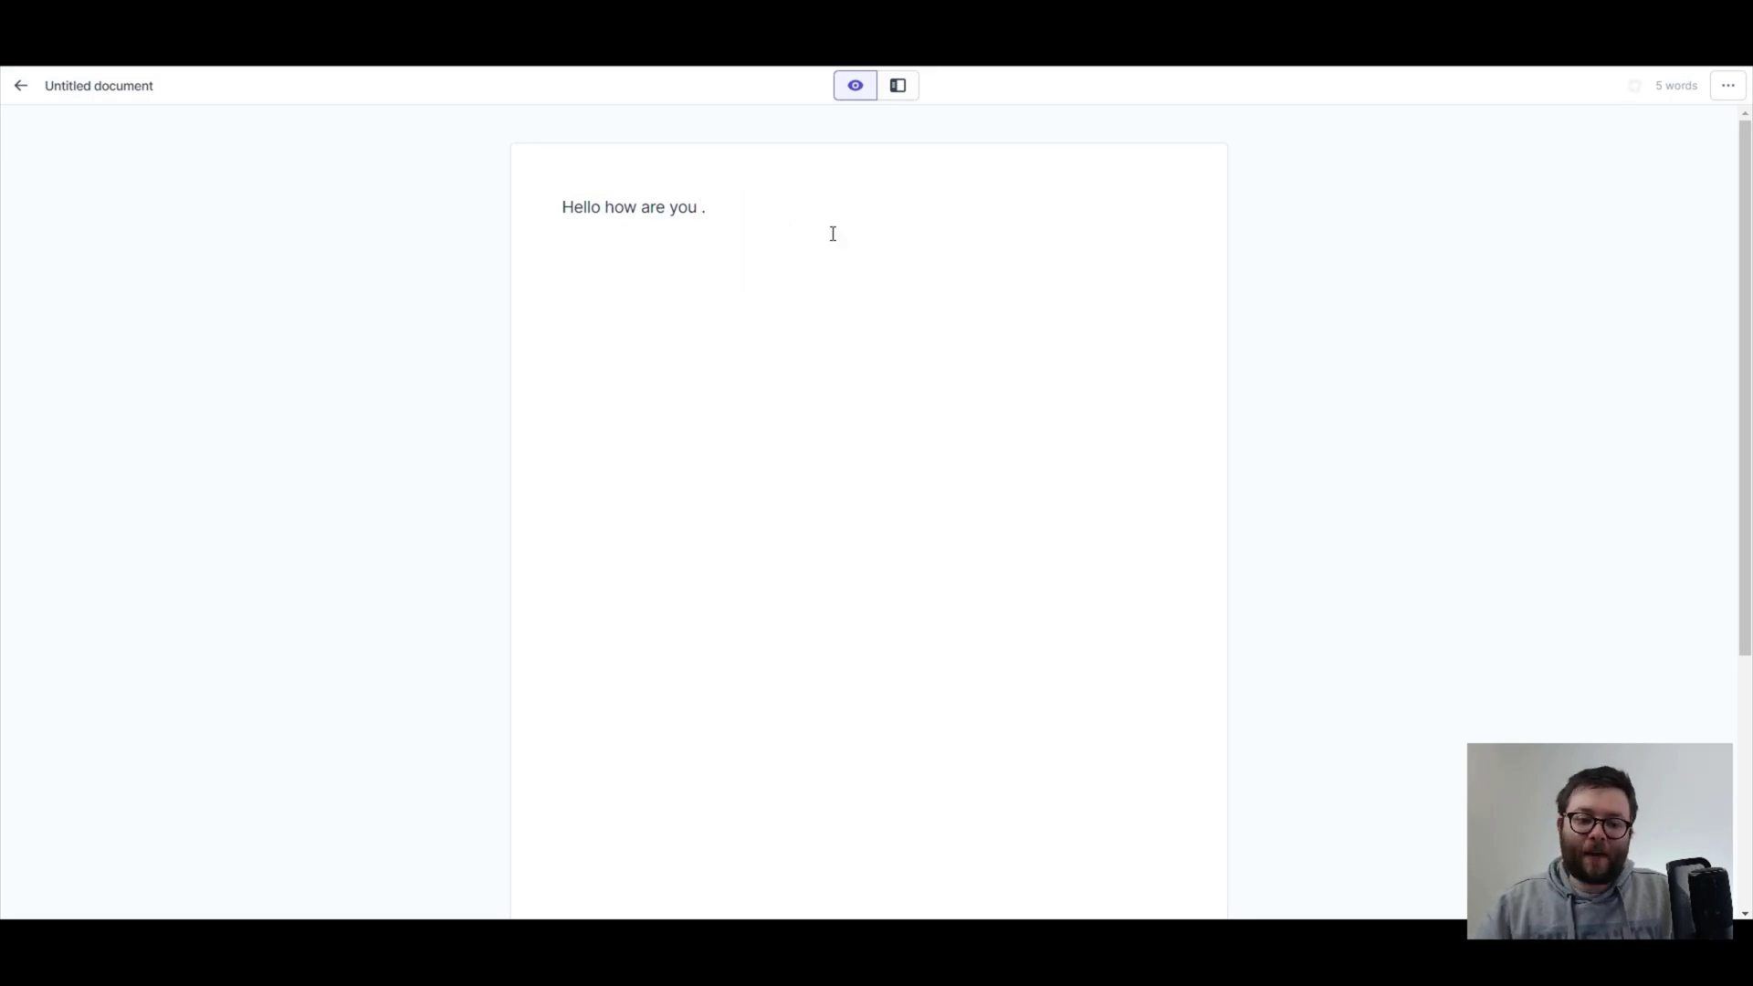
left_click(1633, 97)
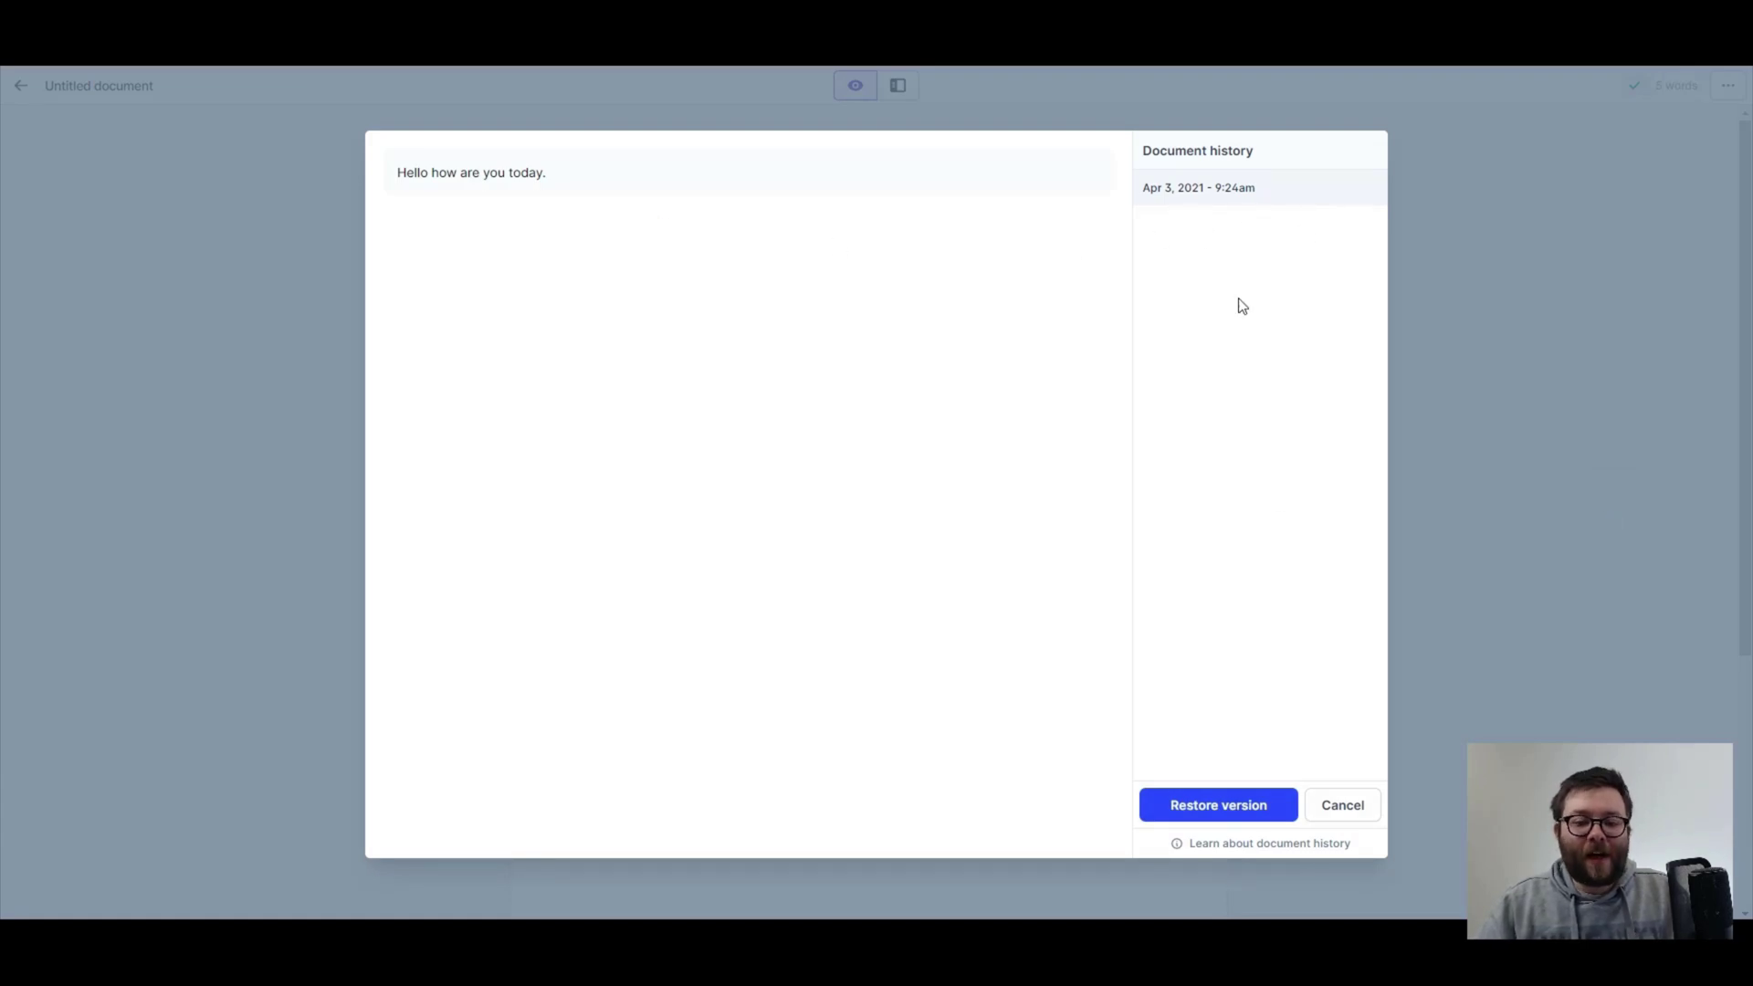
left_click(1342, 807)
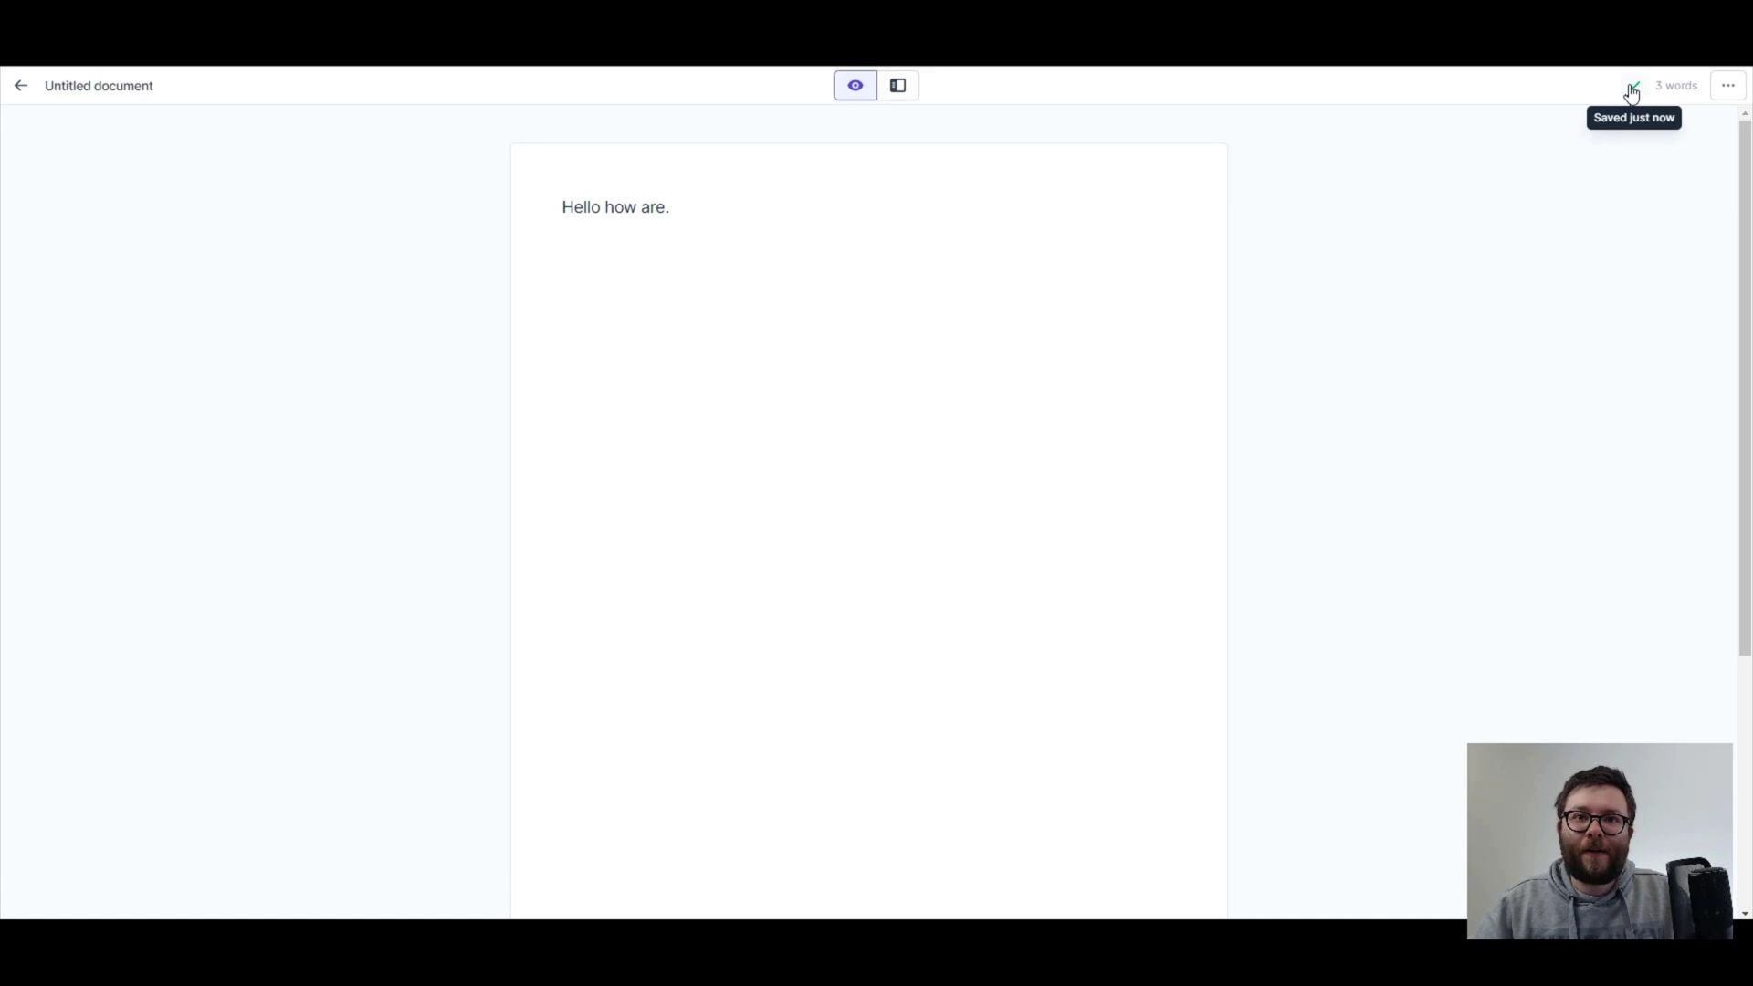
- Restore the earlier saved version reading 'Hello how are you today.'
left_click(1631, 91)
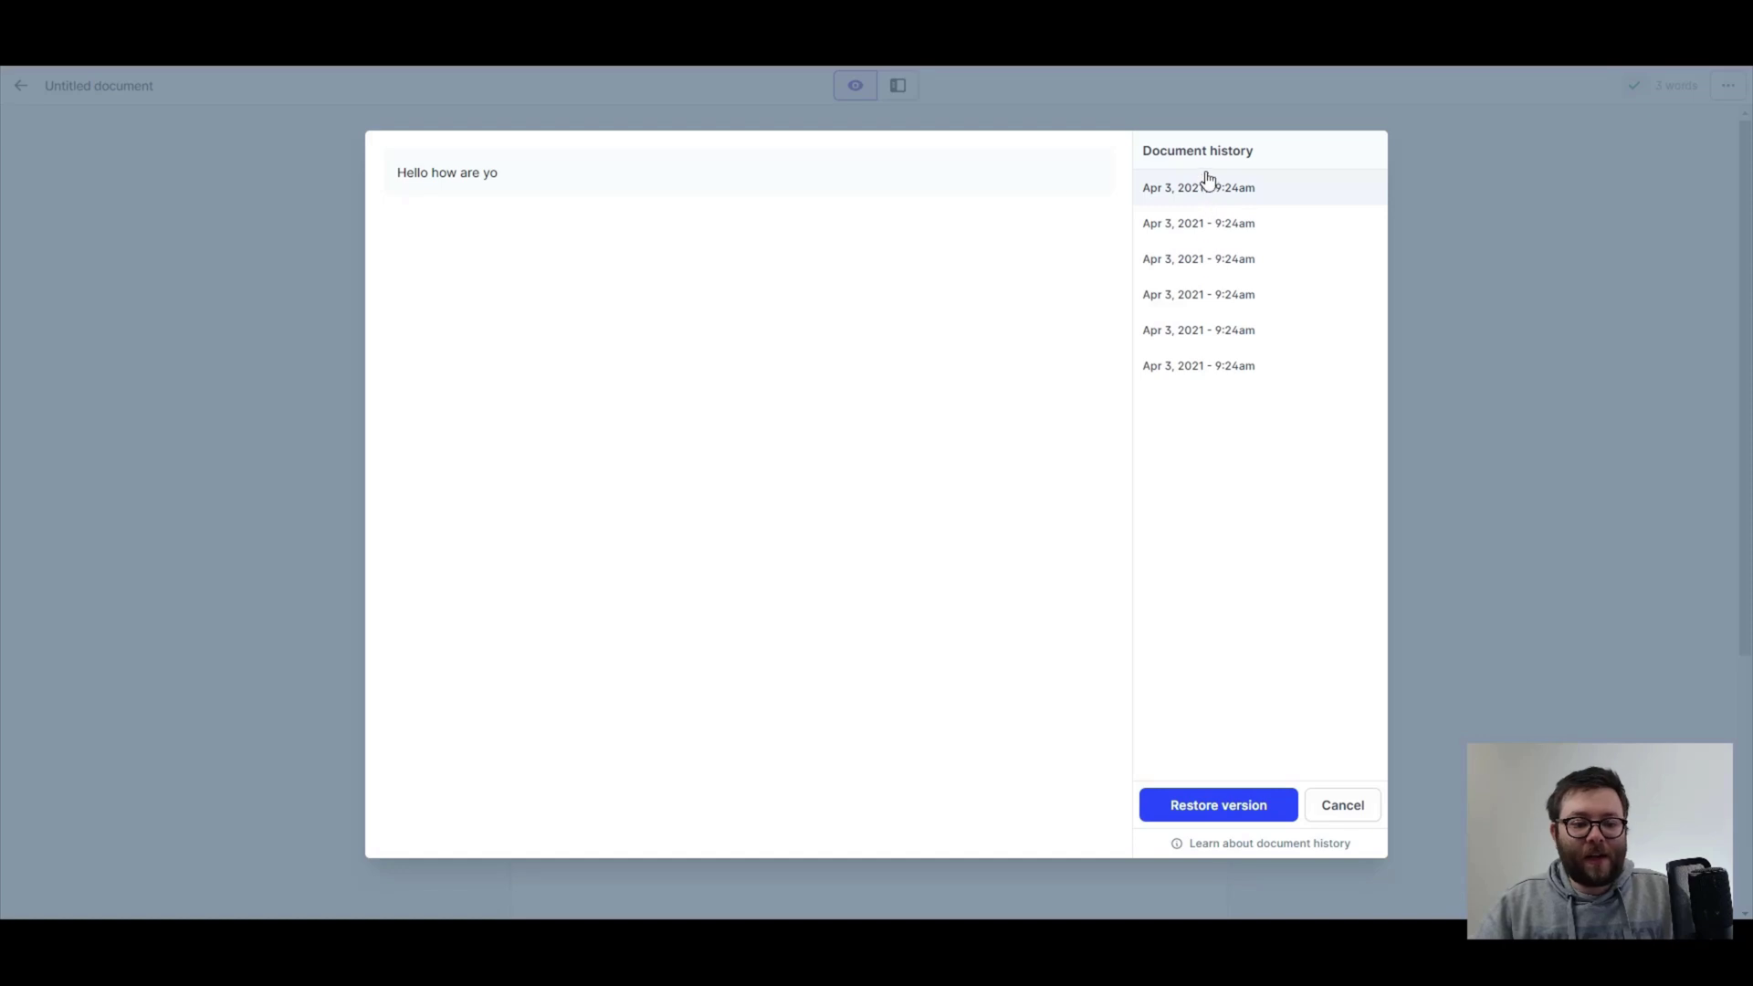
left_click_drag(433, 172, 536, 174)
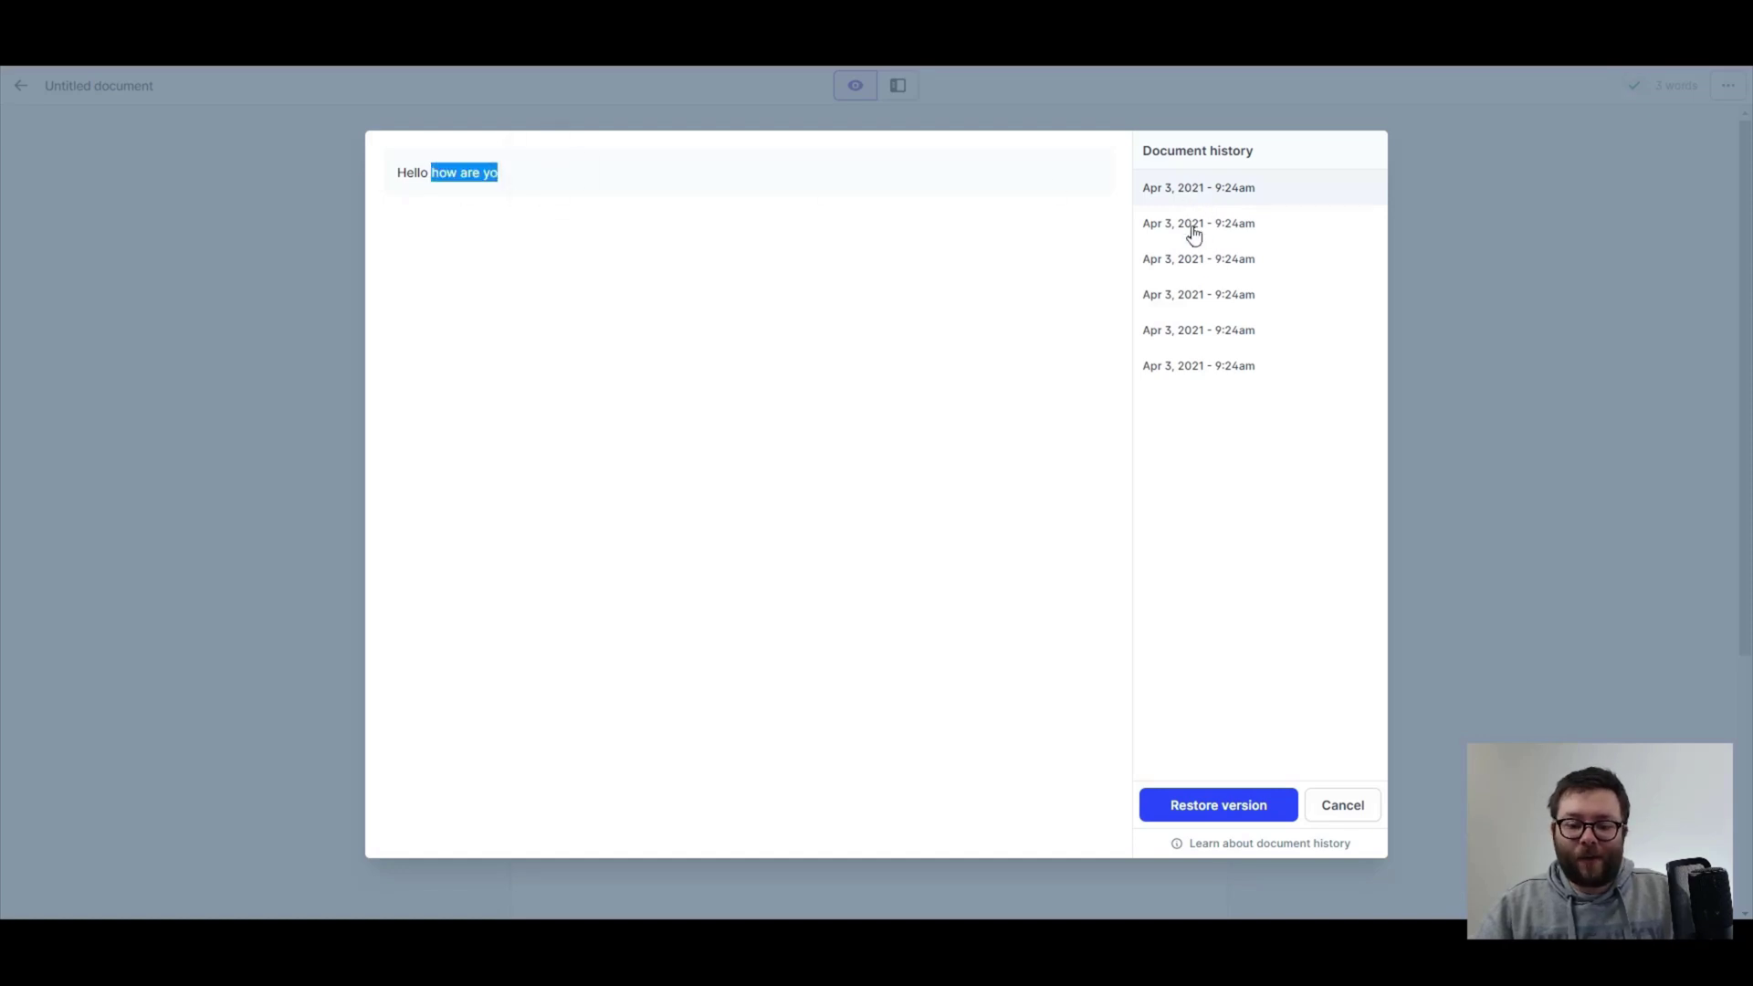
left_click(1143, 374)
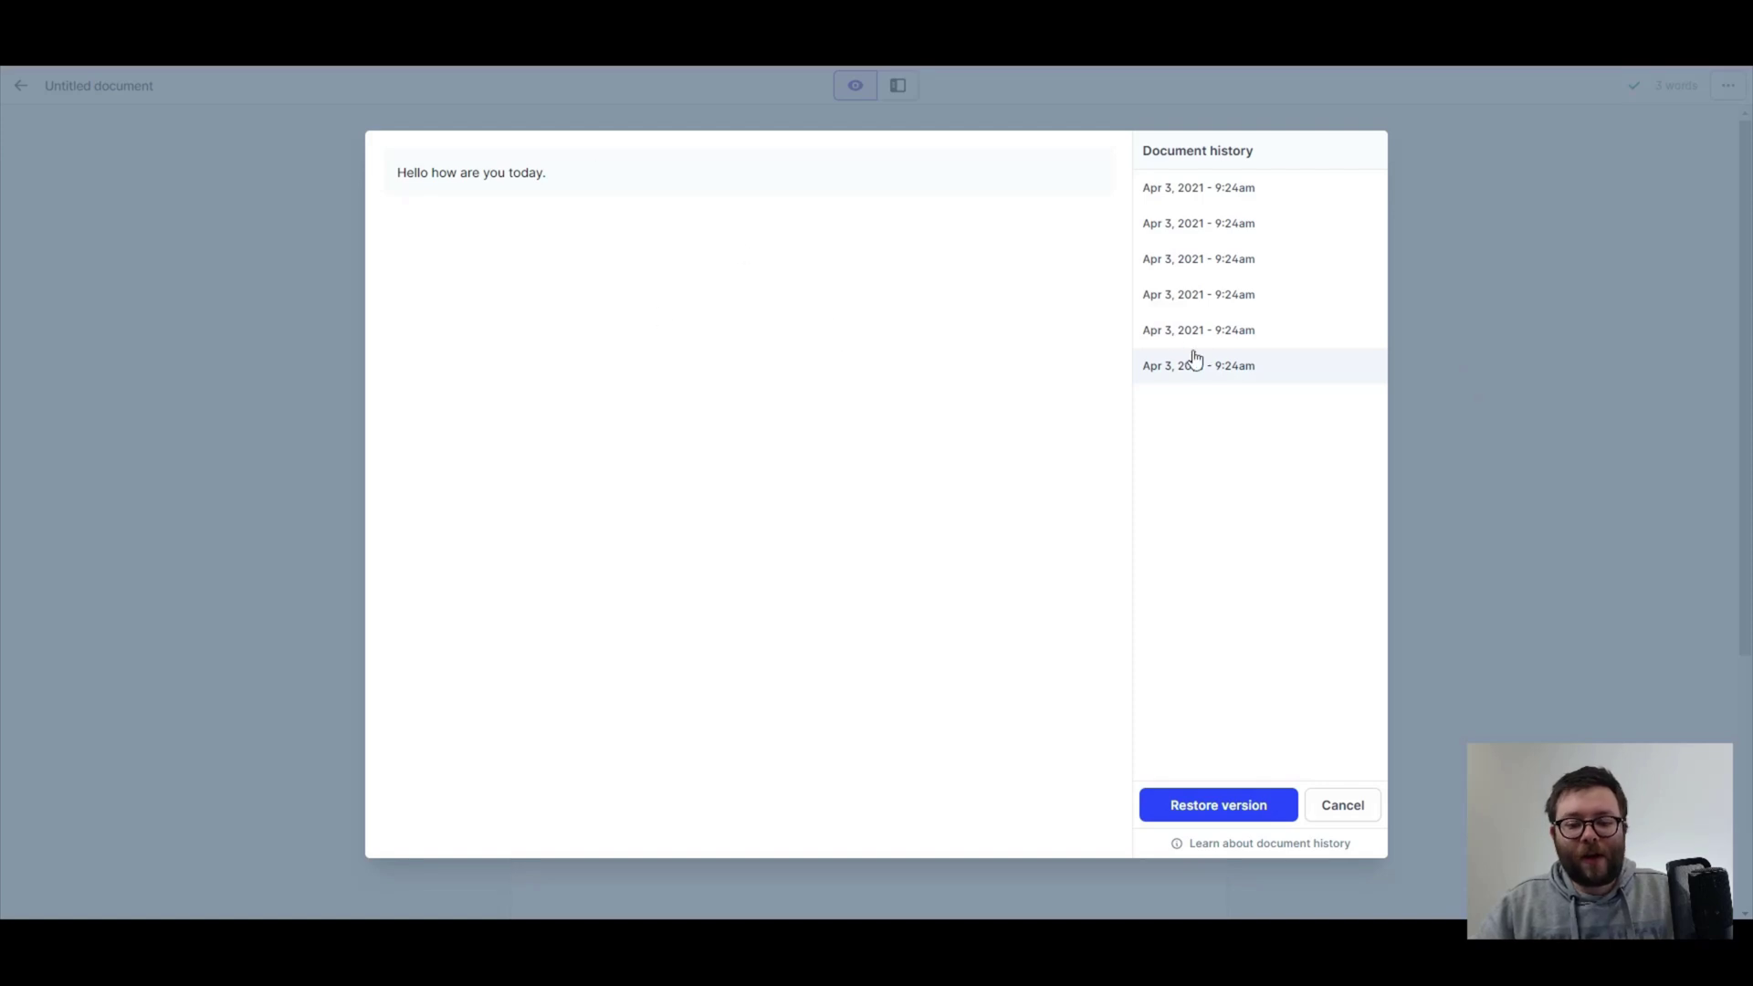
left_click(1224, 810)
- Drag across the line to select 'Hello how are you today.' in the document
left_click_drag(561, 207, 913, 218)
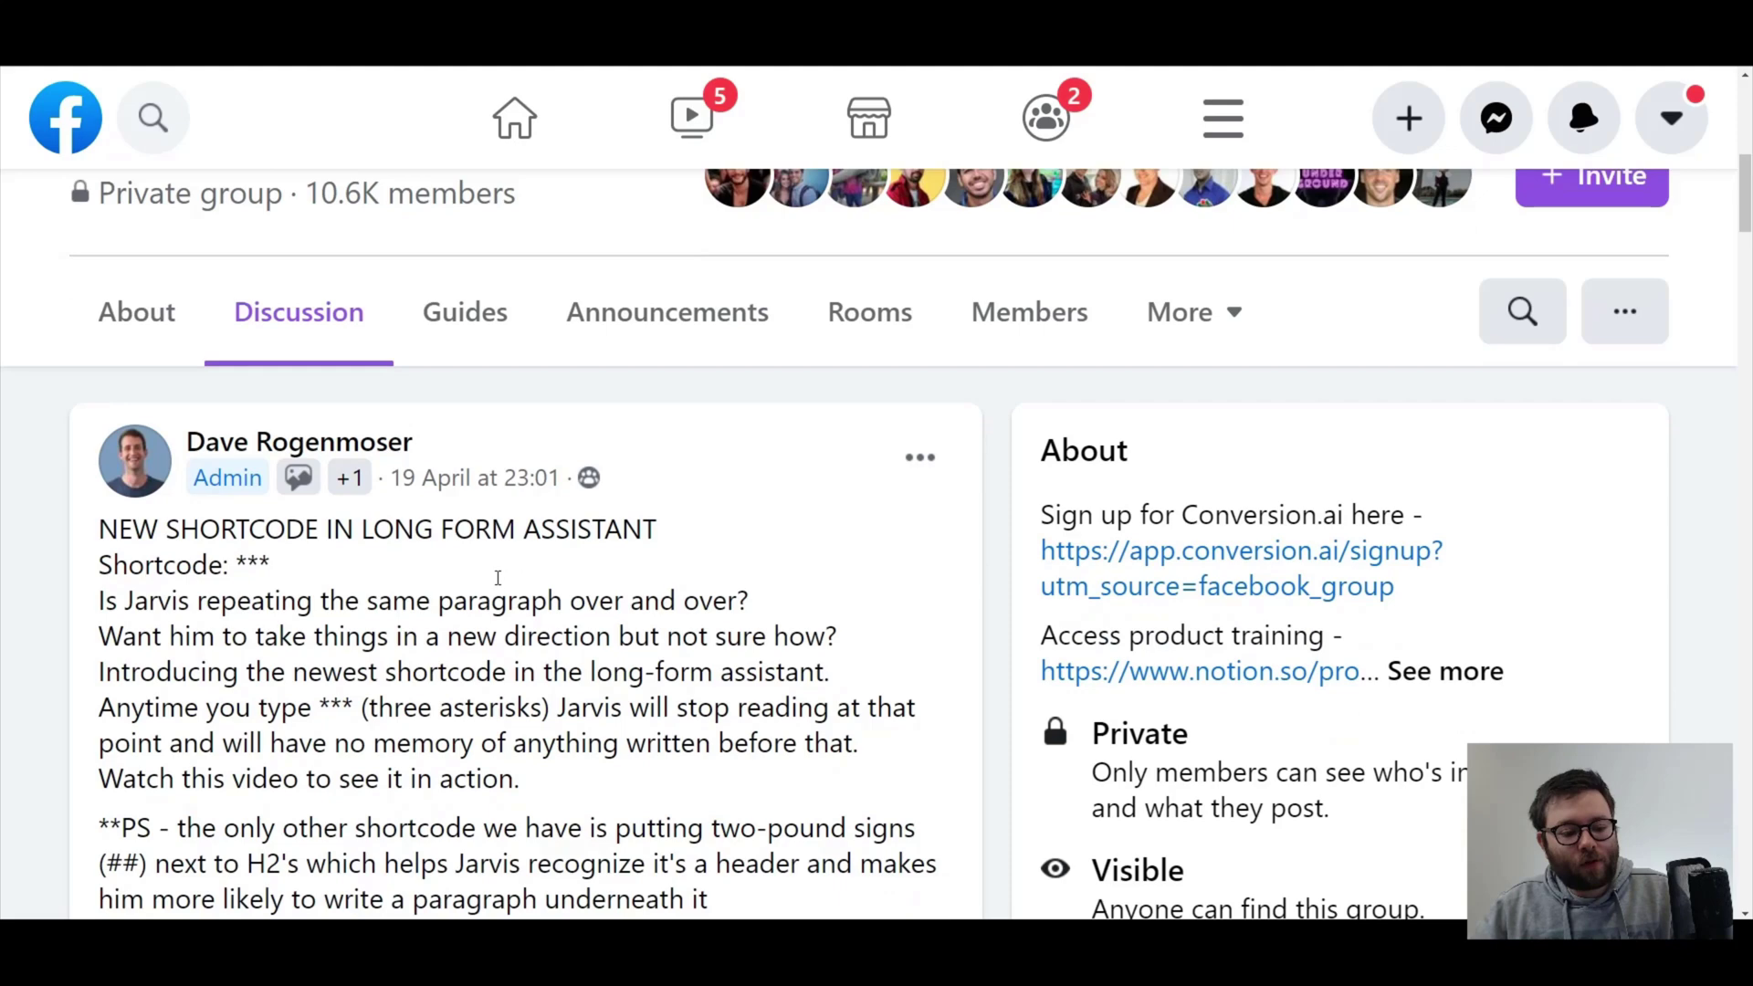
scroll(498, 577, "down", 2)
- Find the *** shortcode announcement post and highlight its title and shortcode lines
scroll(366, 559, "up", 1)
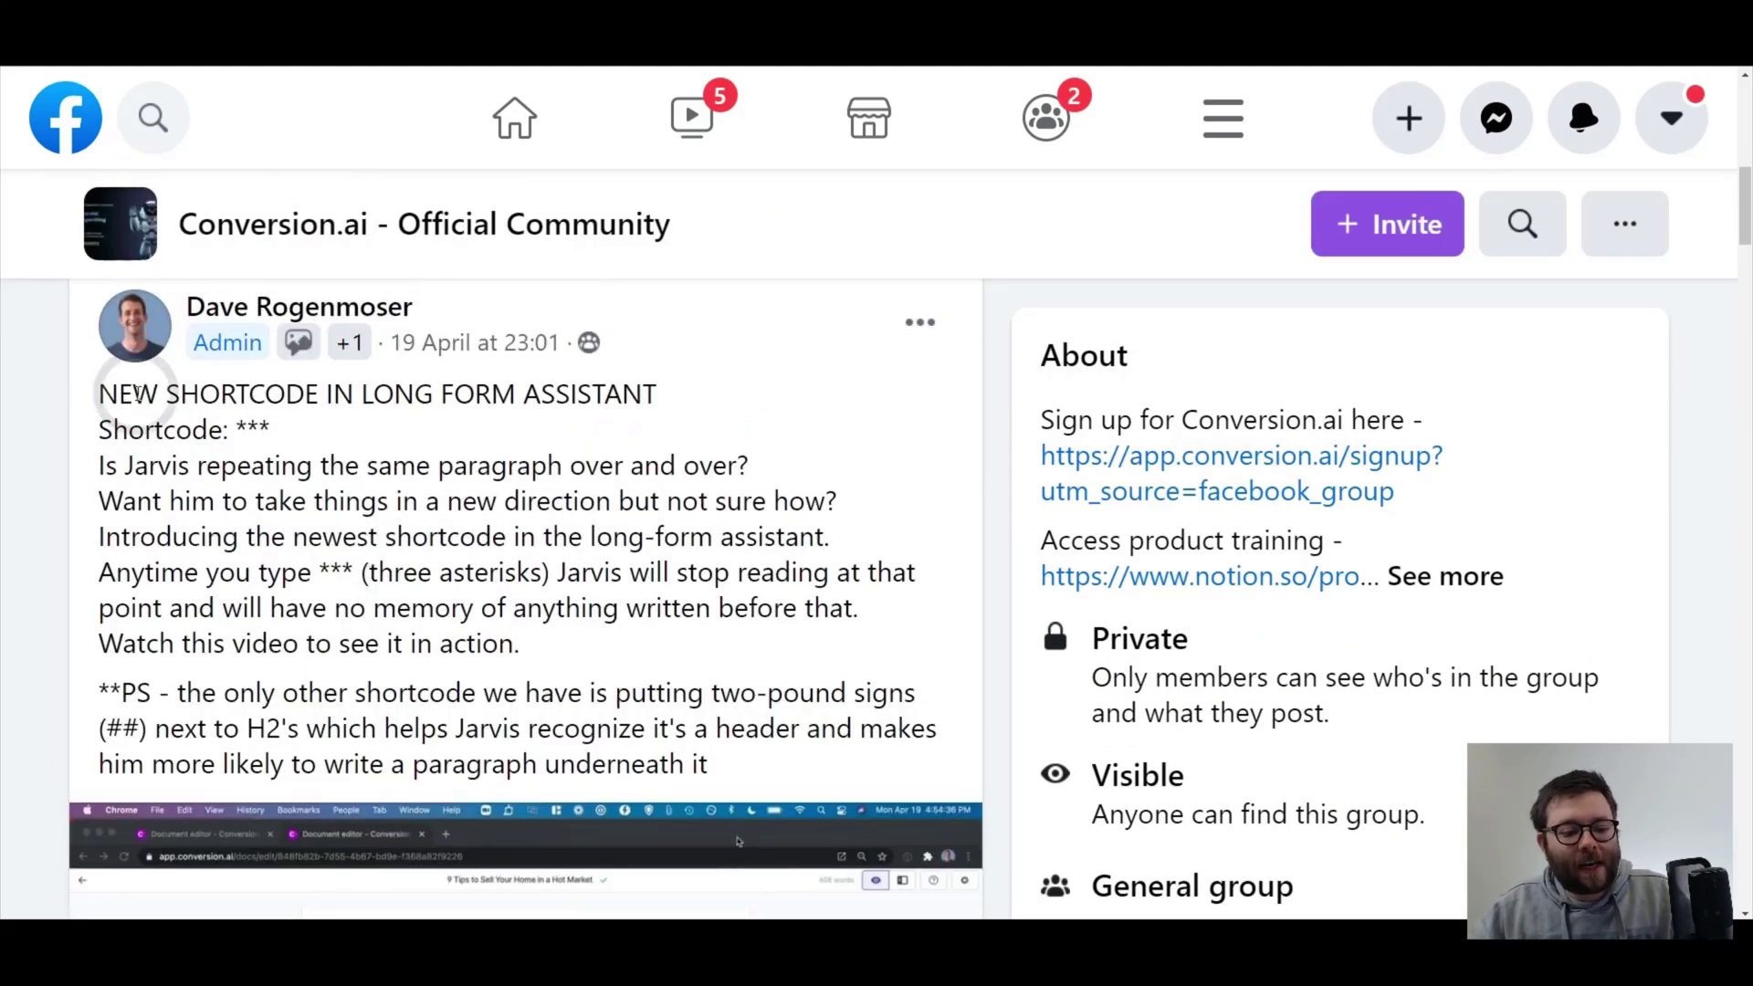
left_click_drag(121, 393, 476, 394)
left_click(562, 400)
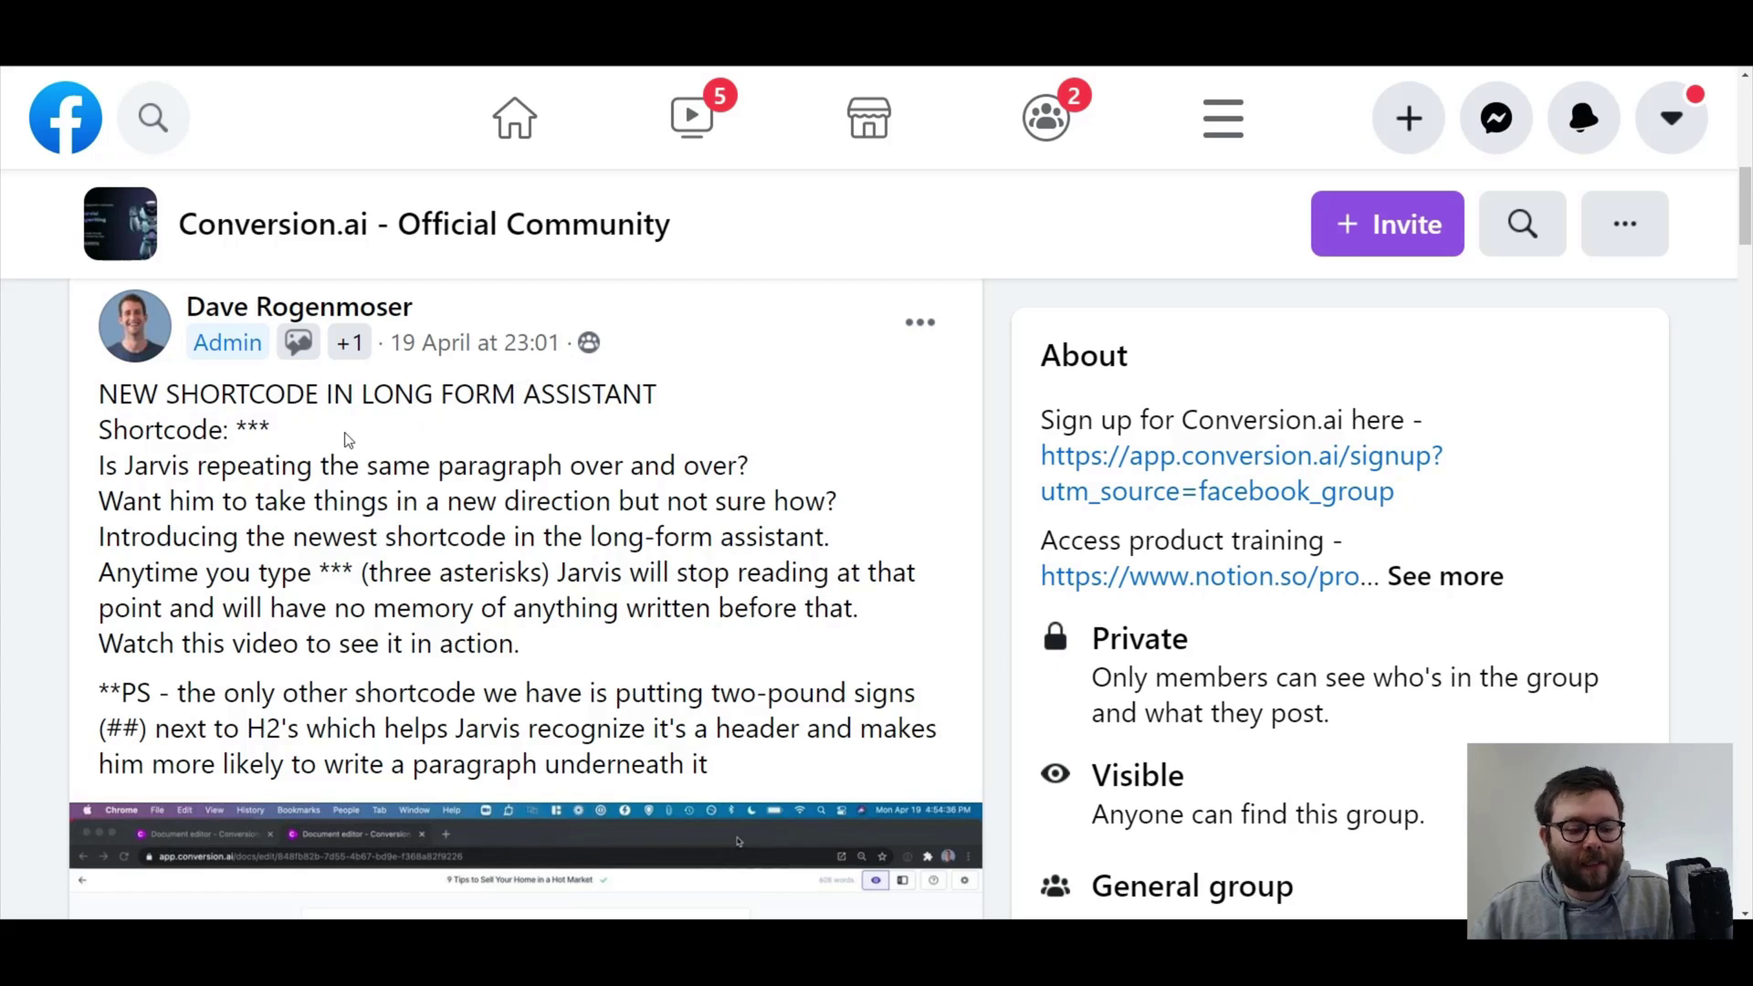
left_click_drag(99, 434, 327, 445)
left_click(248, 444)
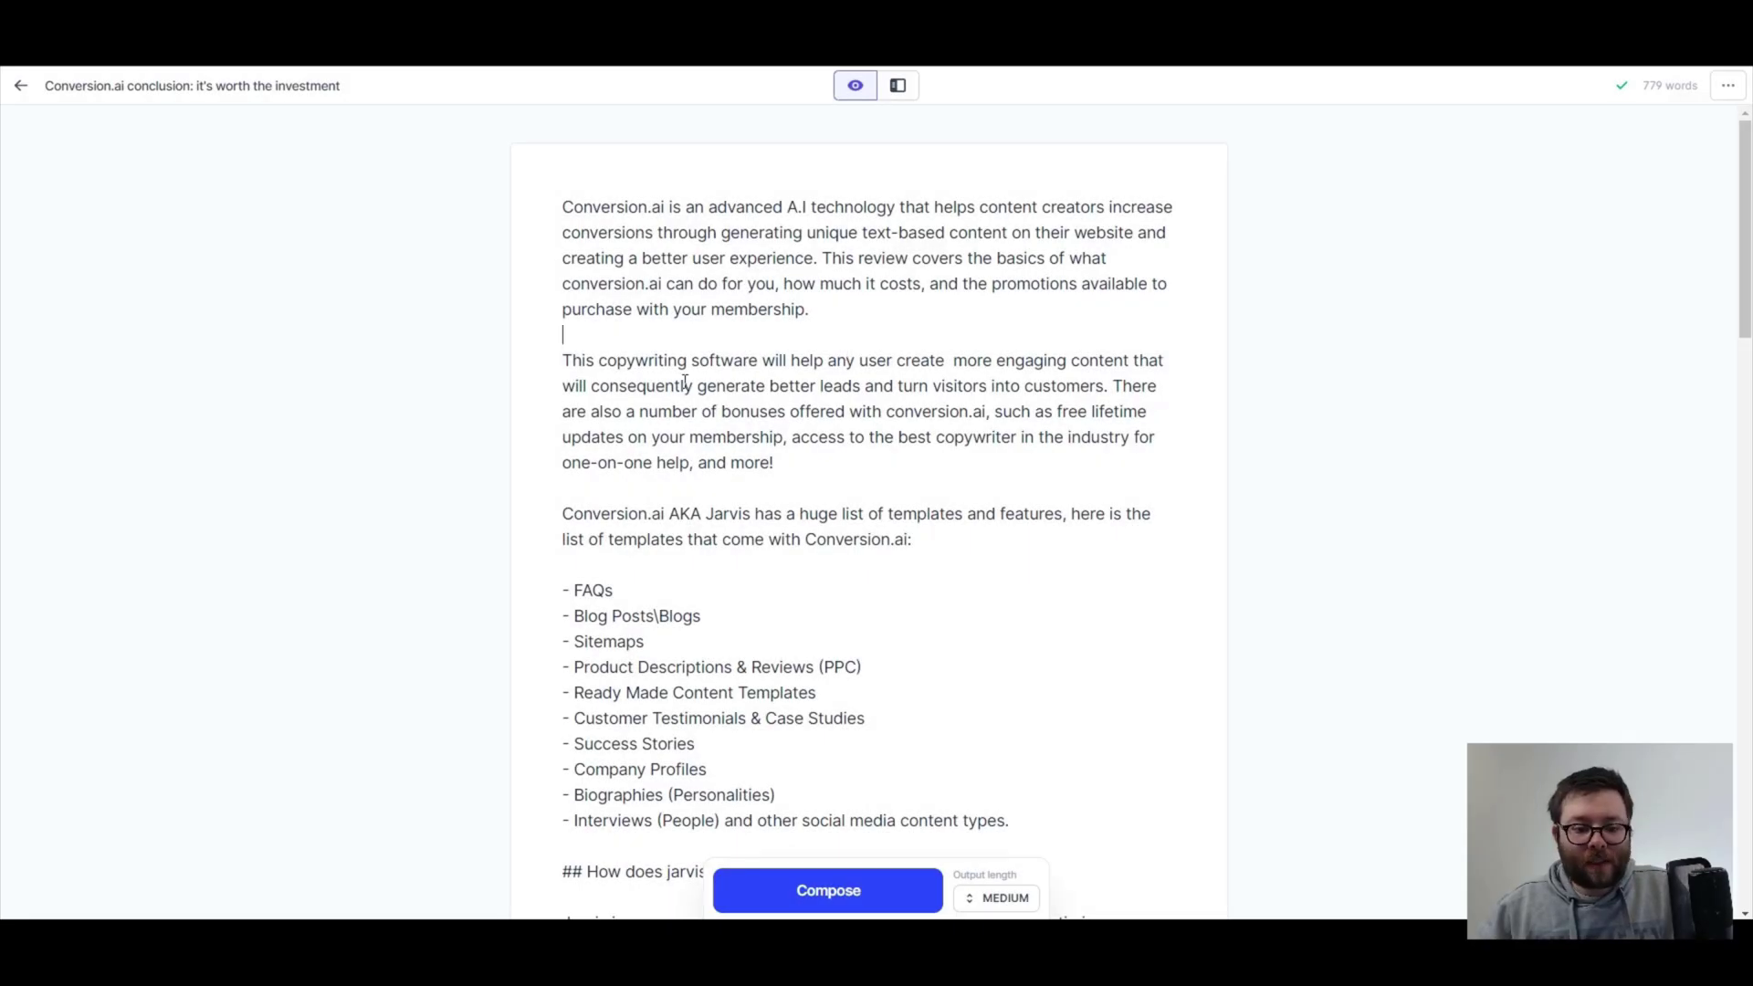
- Insert an extra blank line after the review's second paragraph
left_click(783, 494)
scroll(876, 520, "down", 1)
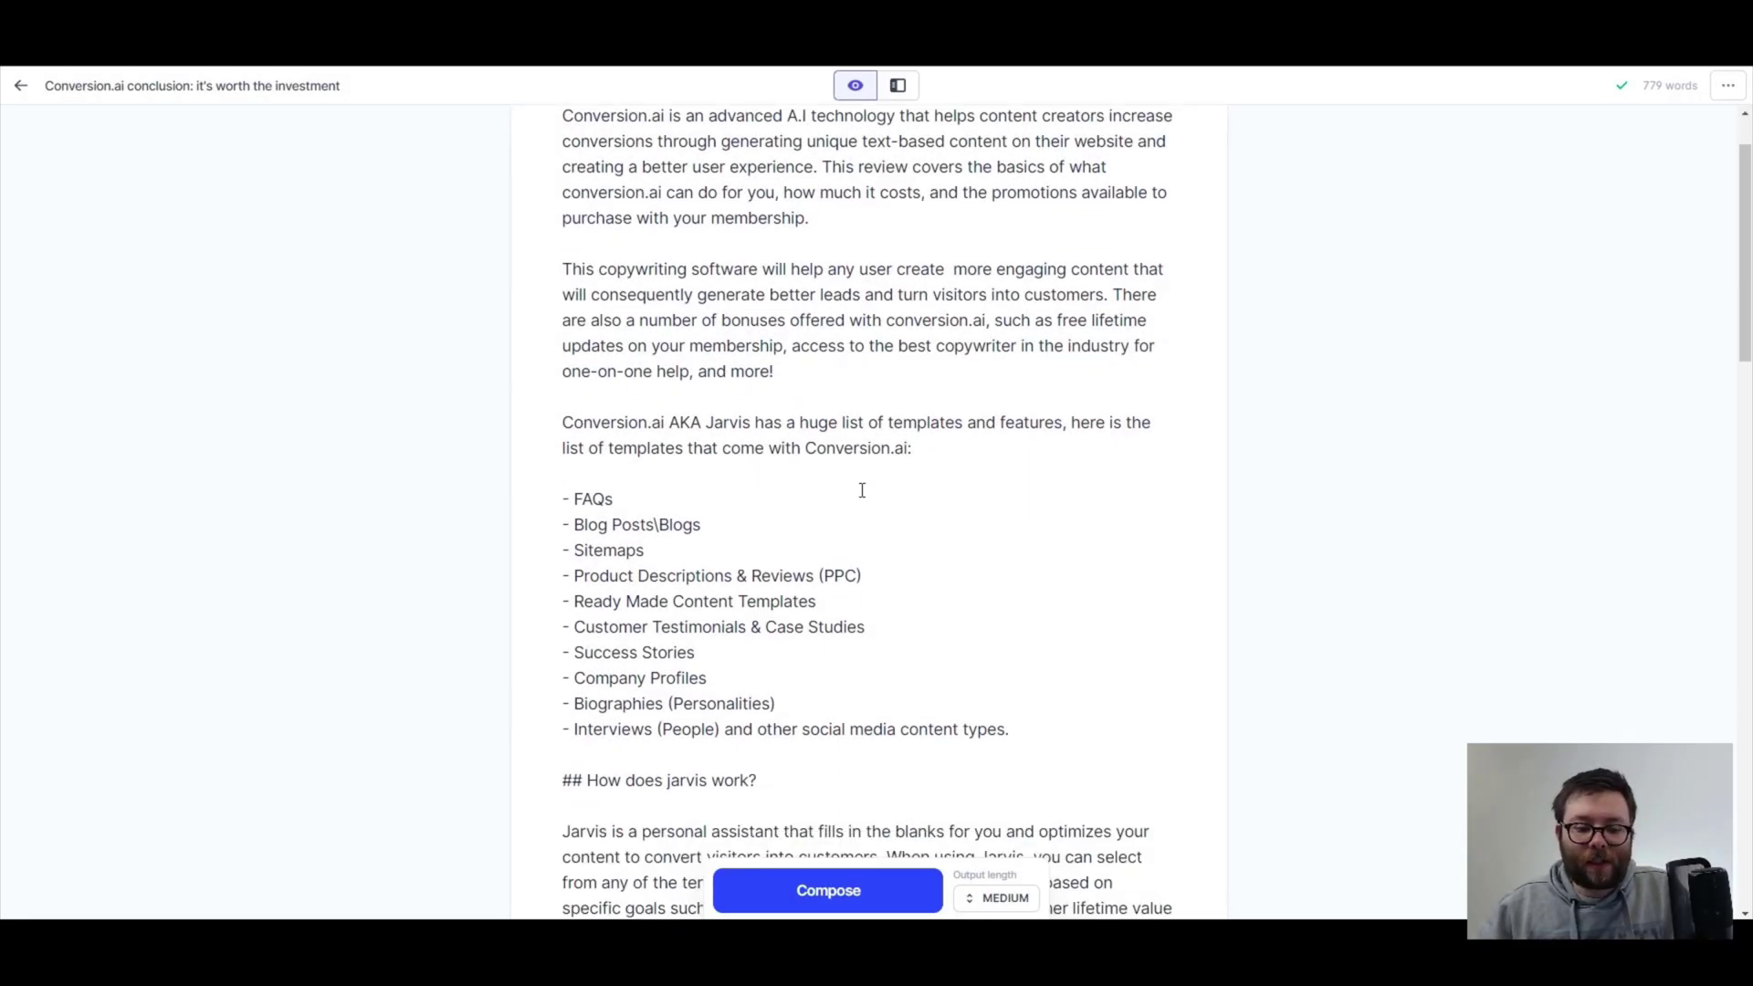
scroll(840, 484, "up", 1)
left_click(820, 477)
key("Return")
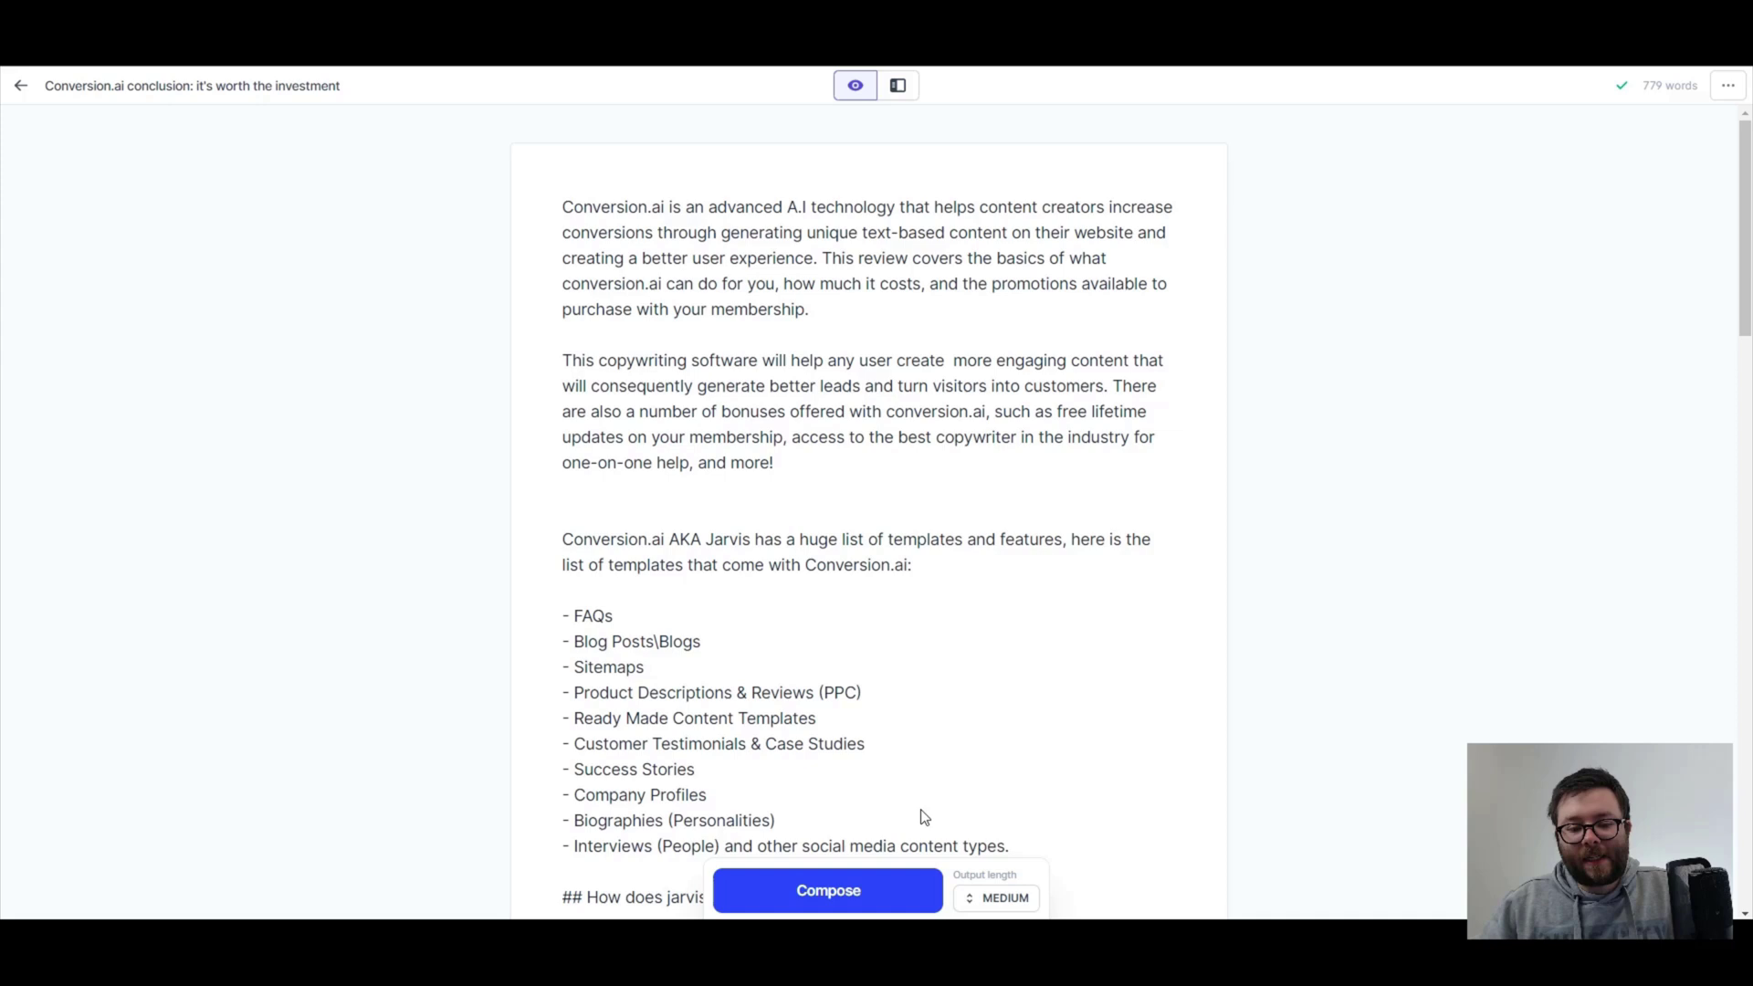
left_click_drag(764, 478, 545, 156)
left_click(837, 137)
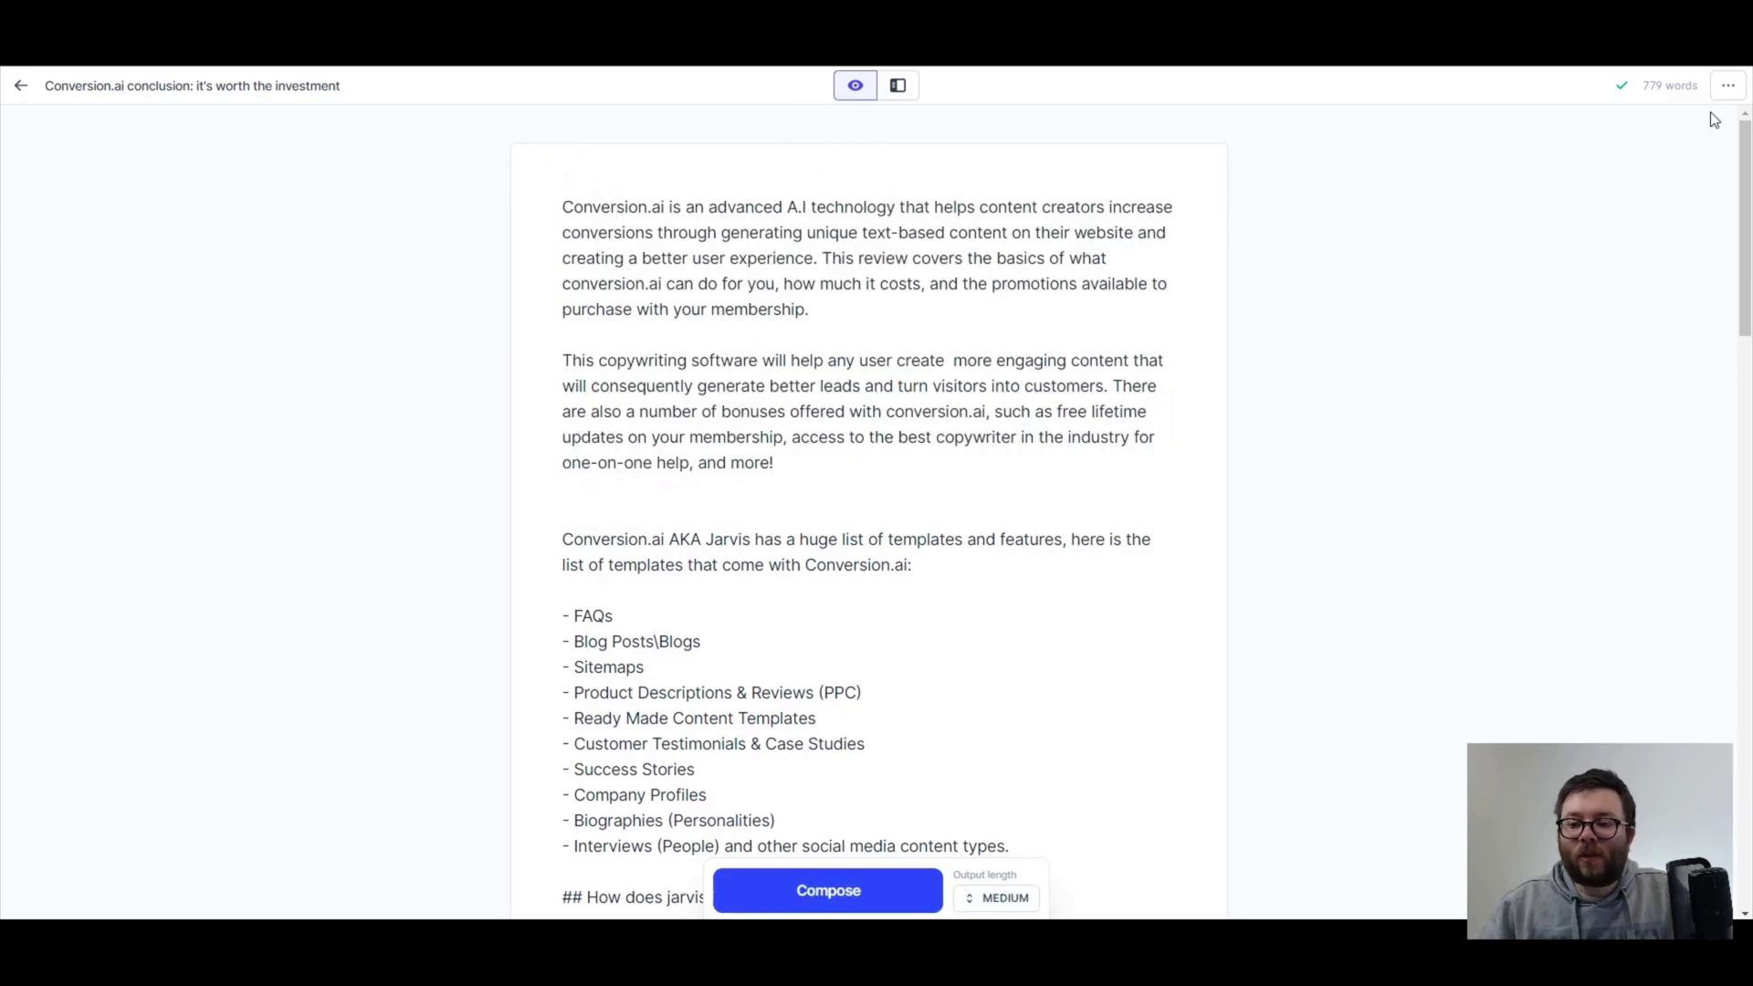
- Open and close the Document settings, then place the caret on the new blank line
left_click(1728, 85)
left_click(1644, 137)
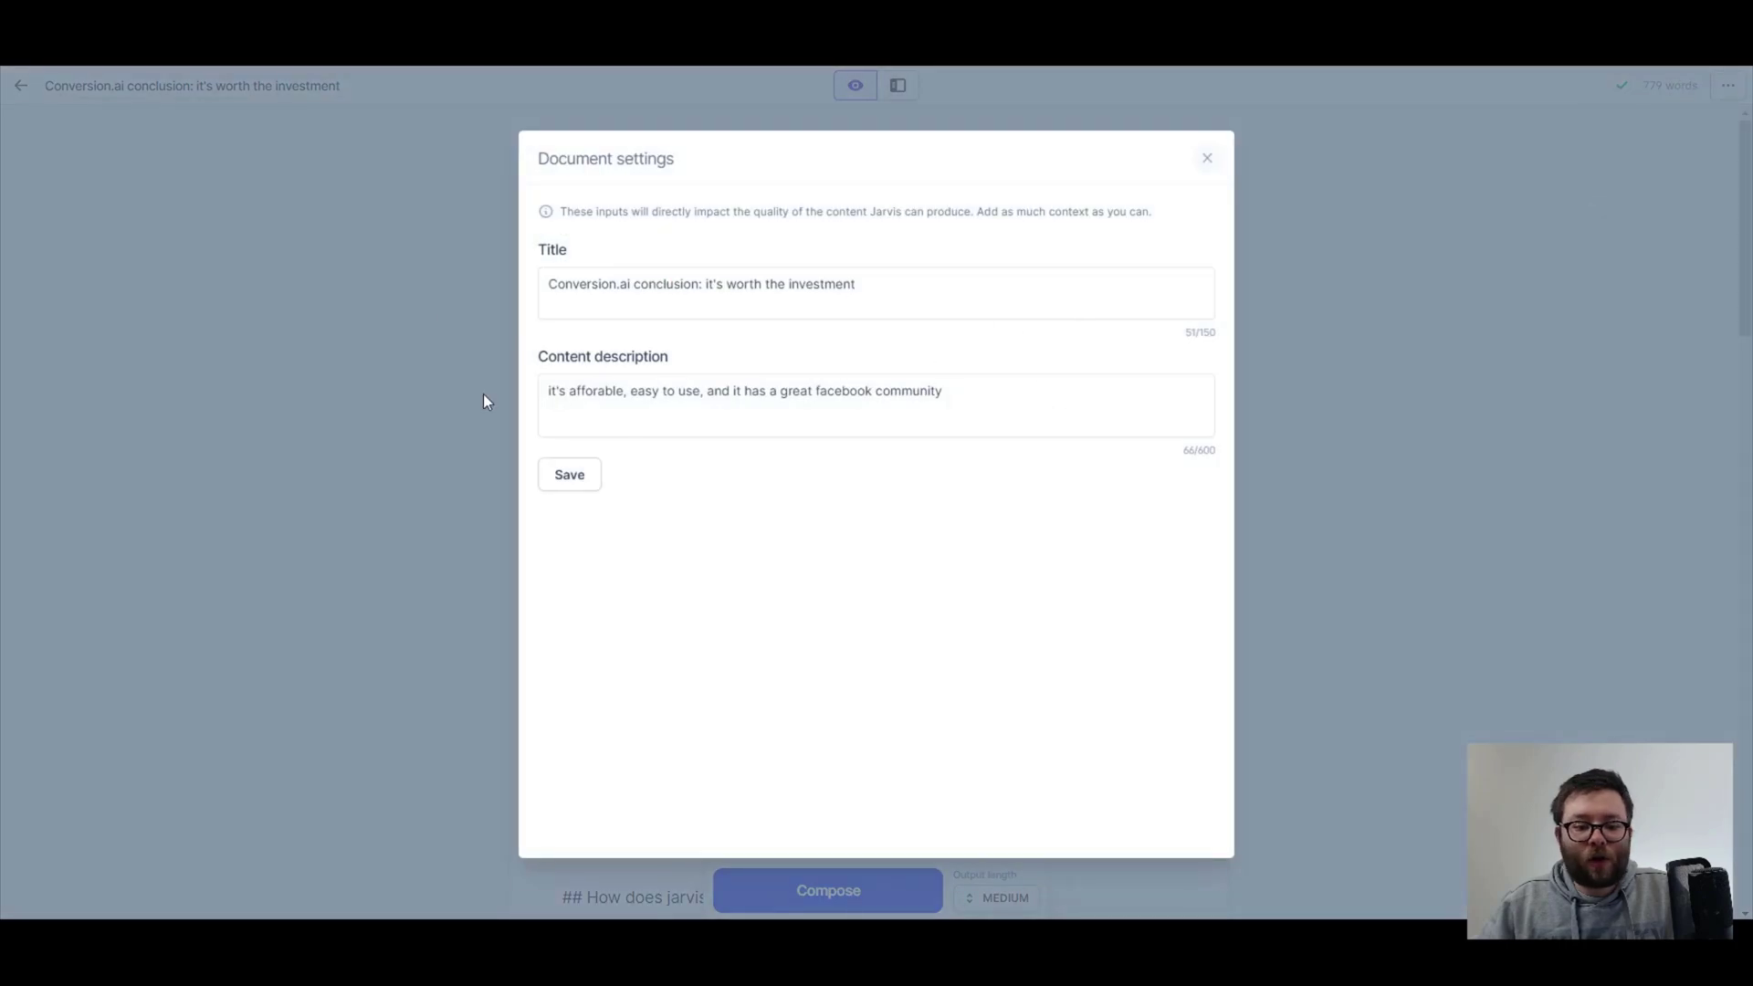
left_click(1207, 158)
left_click(702, 504)
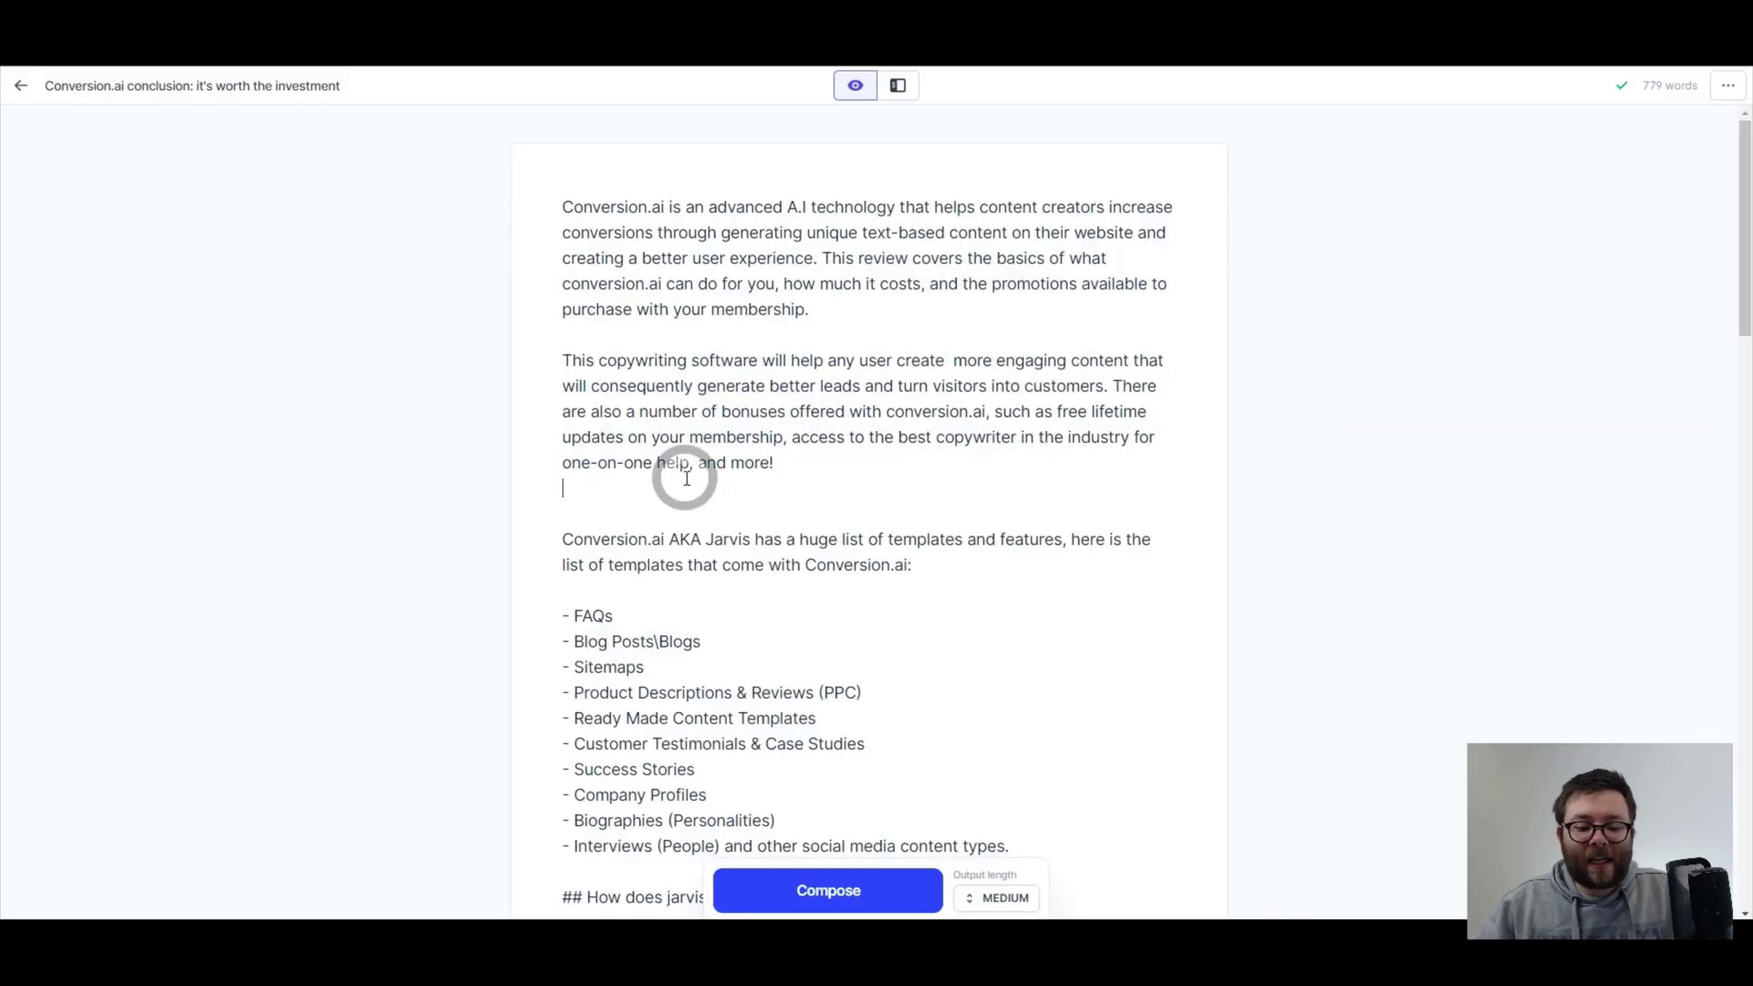
left_click(640, 499)
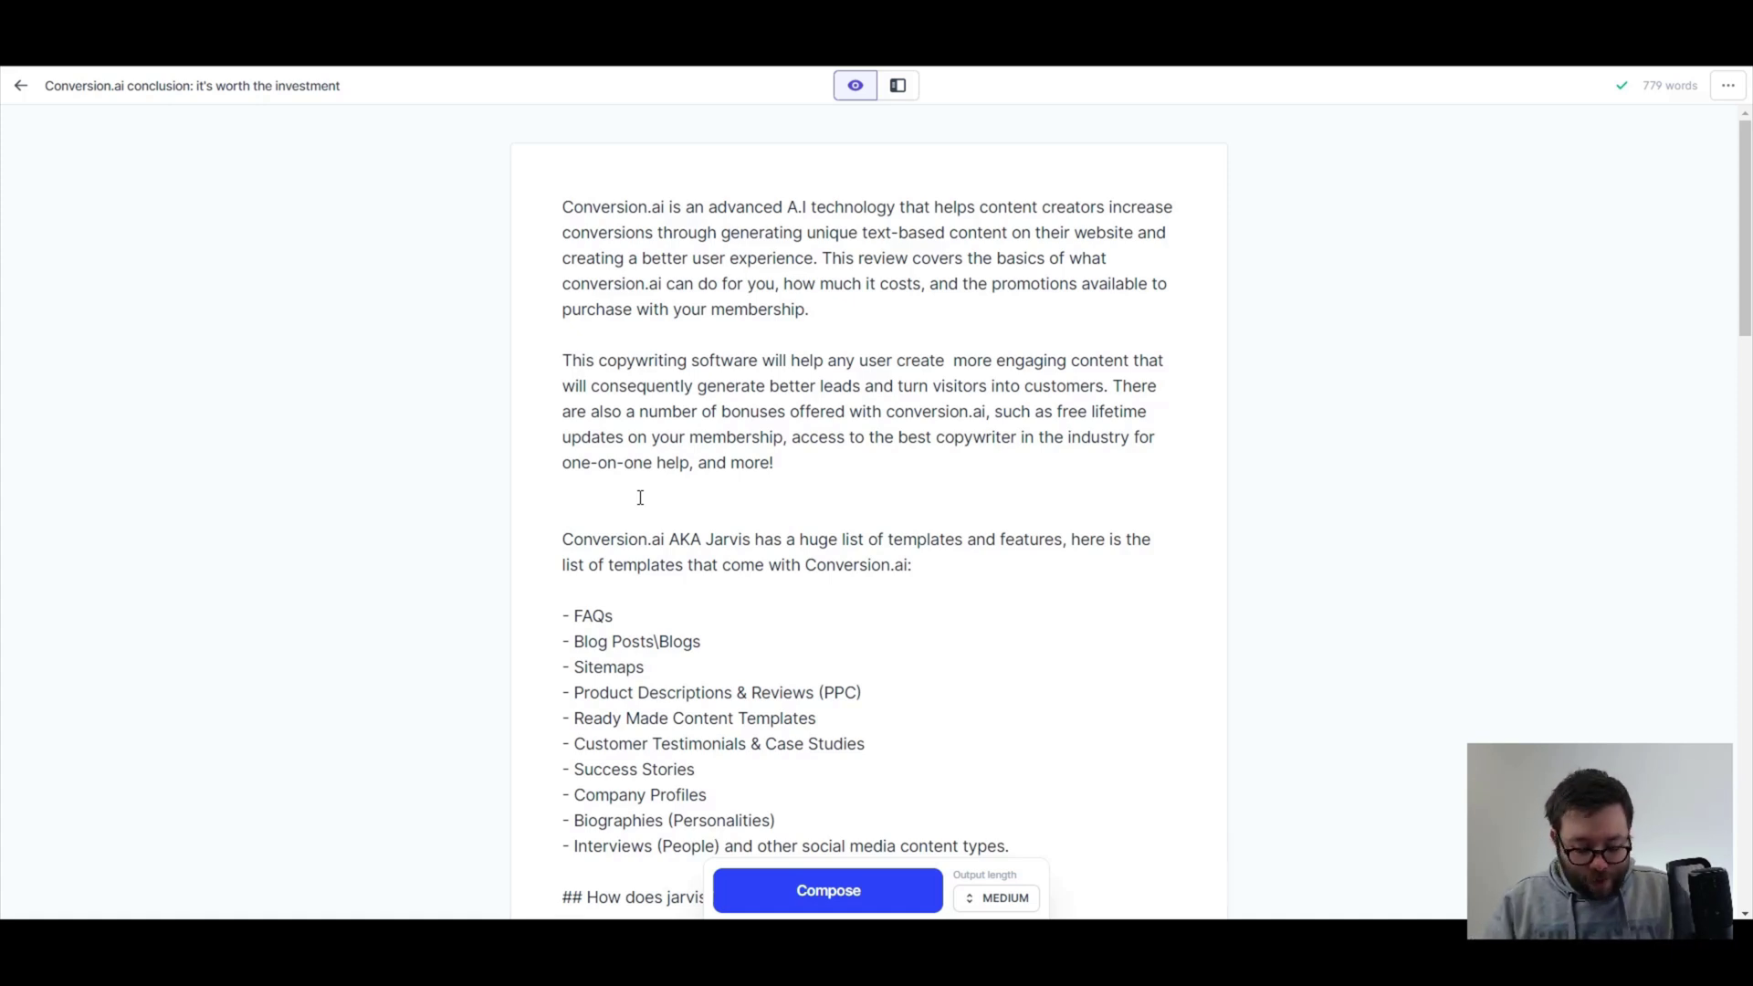
- Add a *** separator line below the second paragraph and run Compose from beneath it
key("Return")
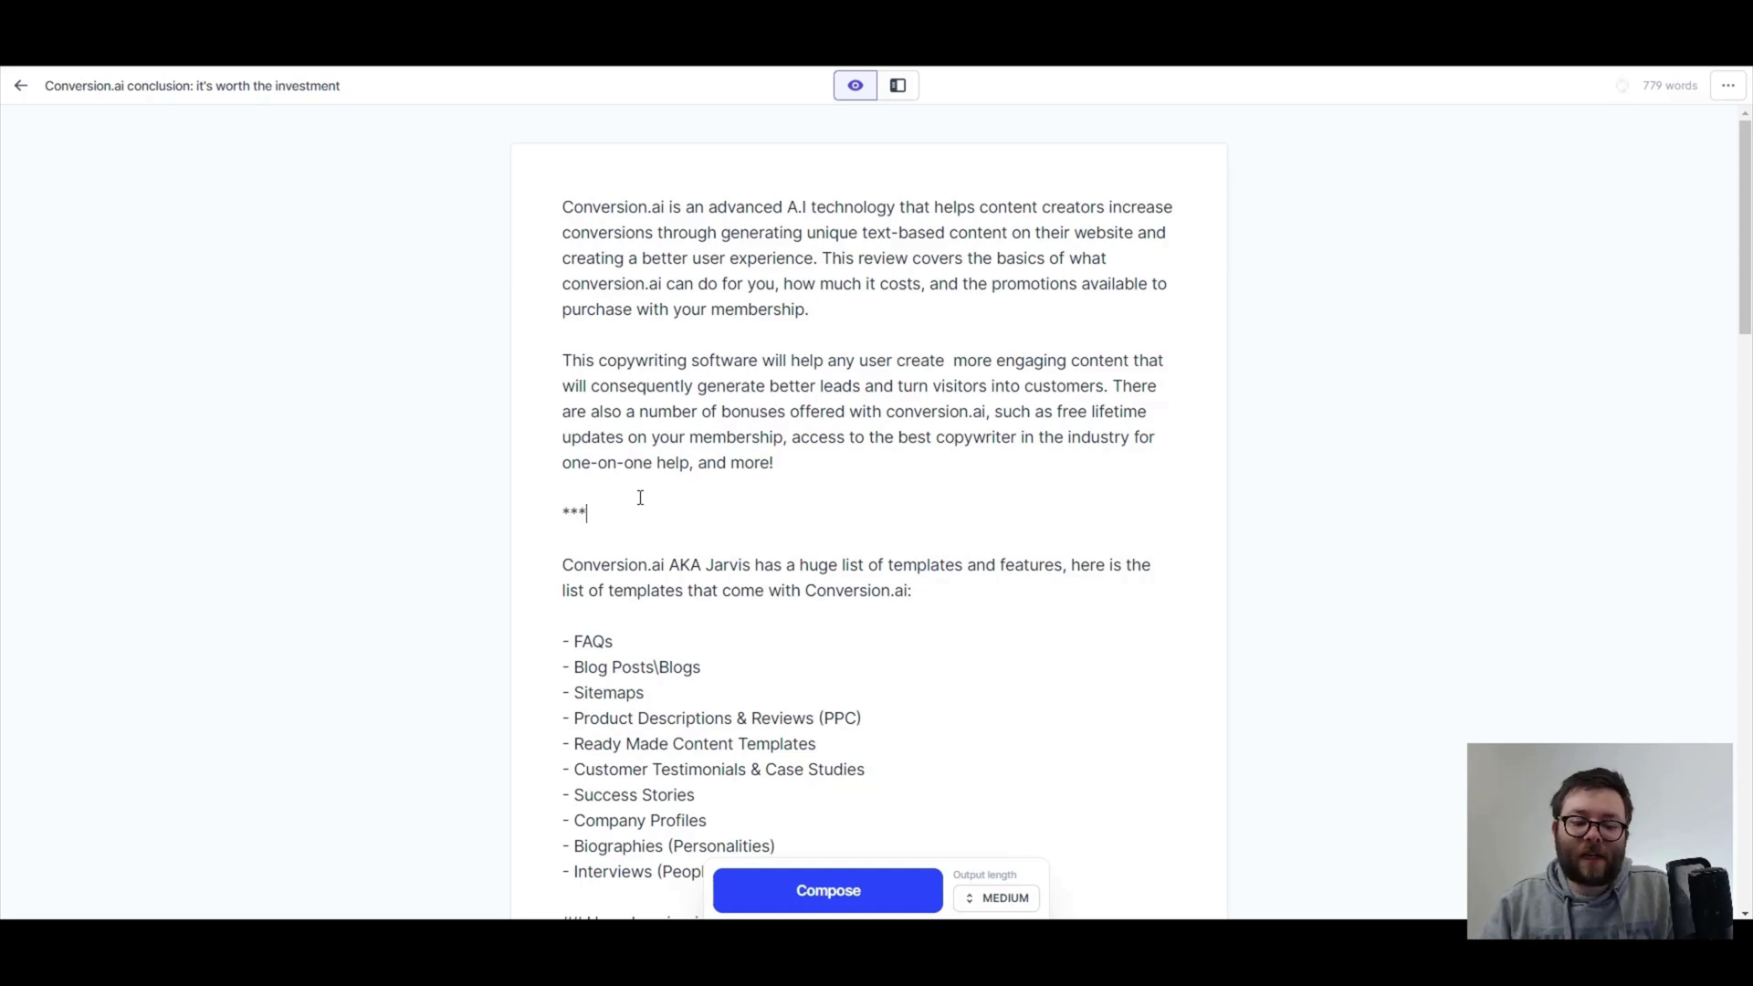
type("***")
key("Return")
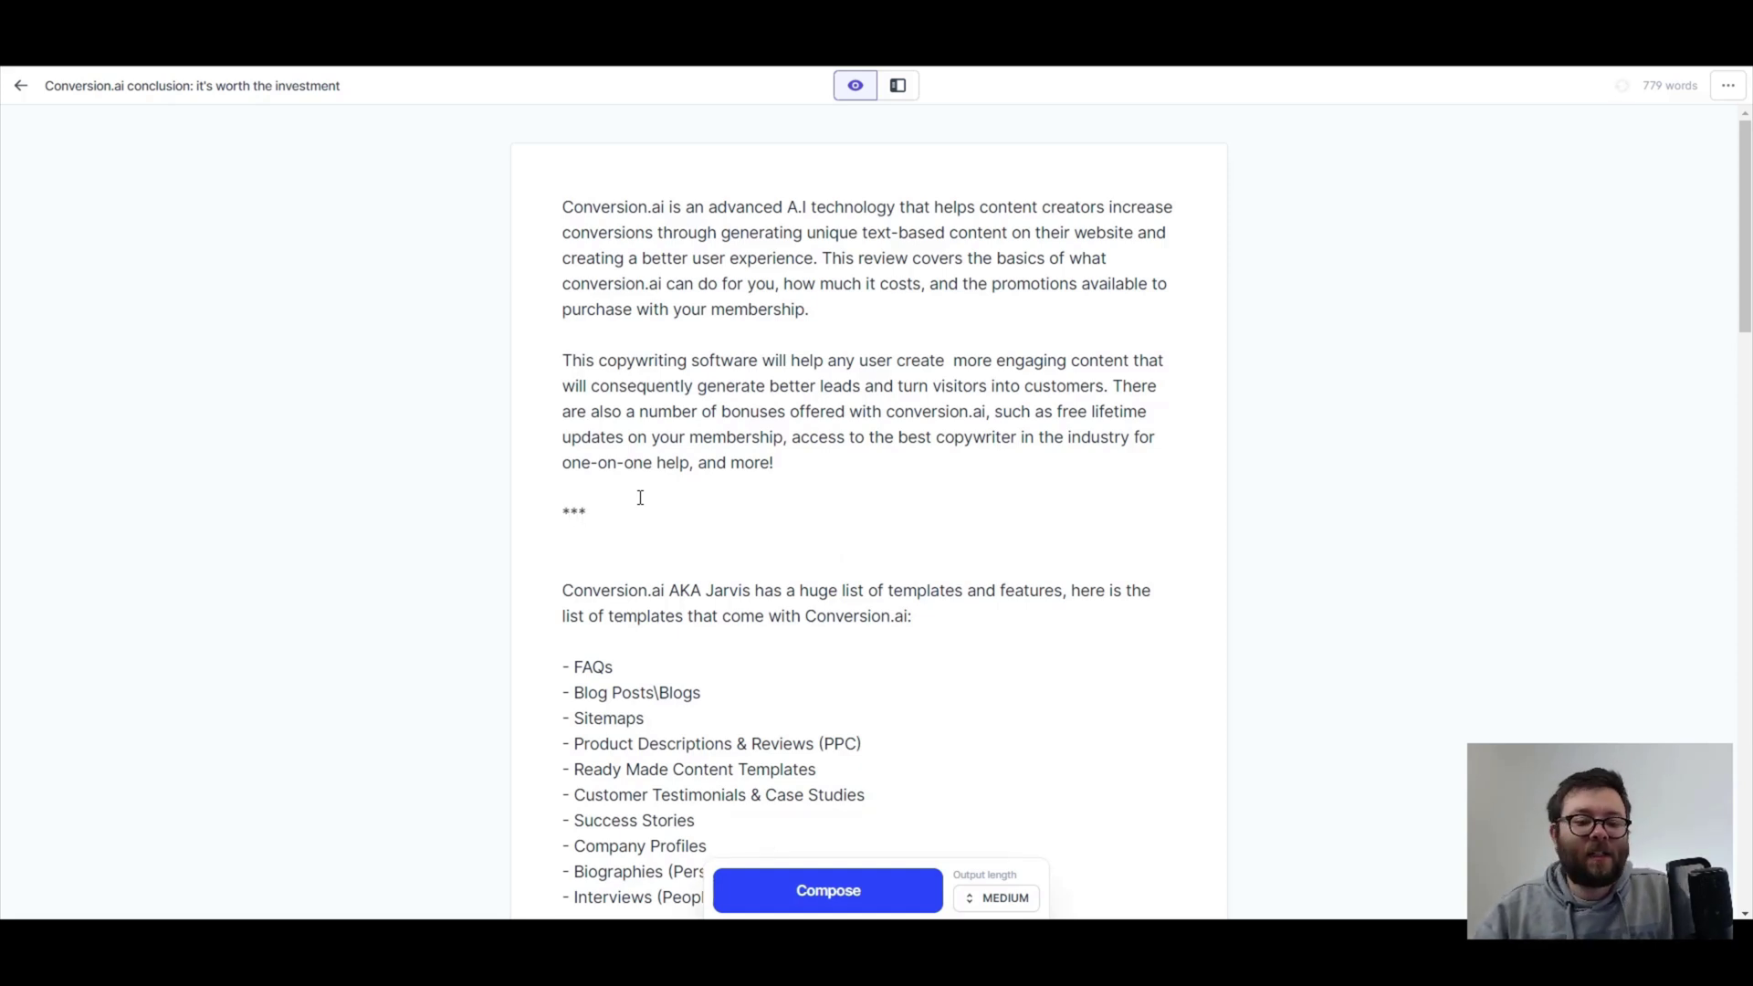
key("BackSpace")
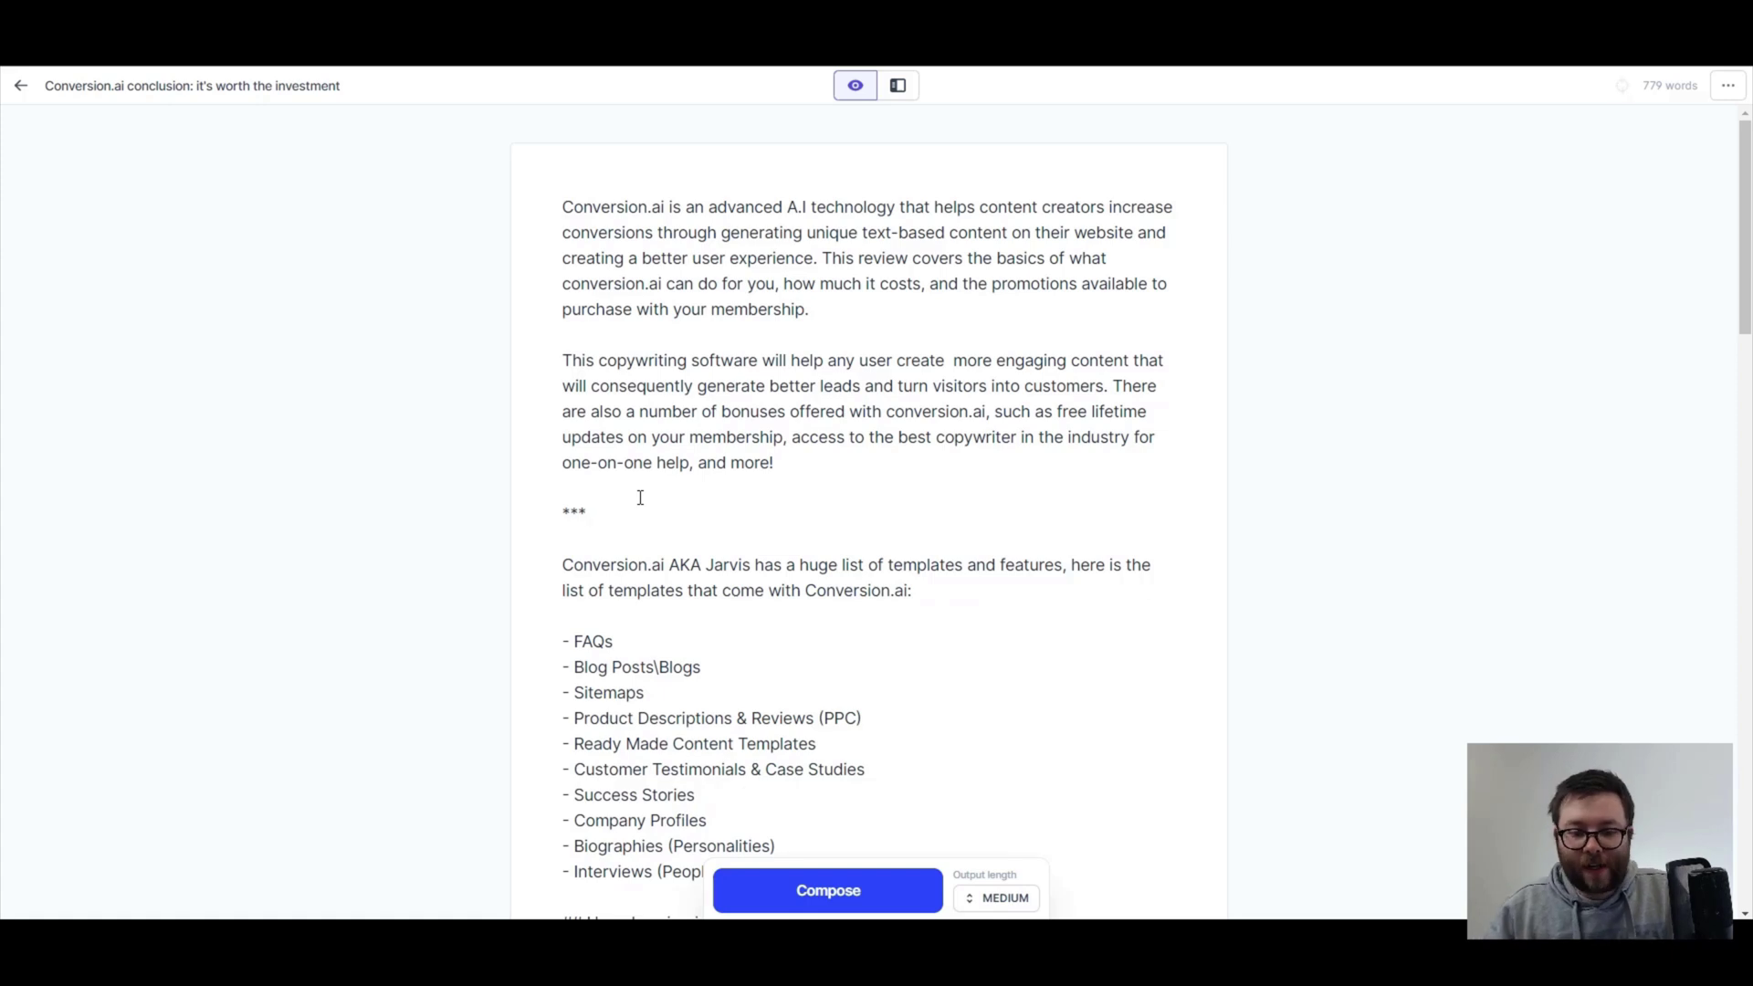
left_click_drag(943, 522, 419, 78)
left_click(730, 545)
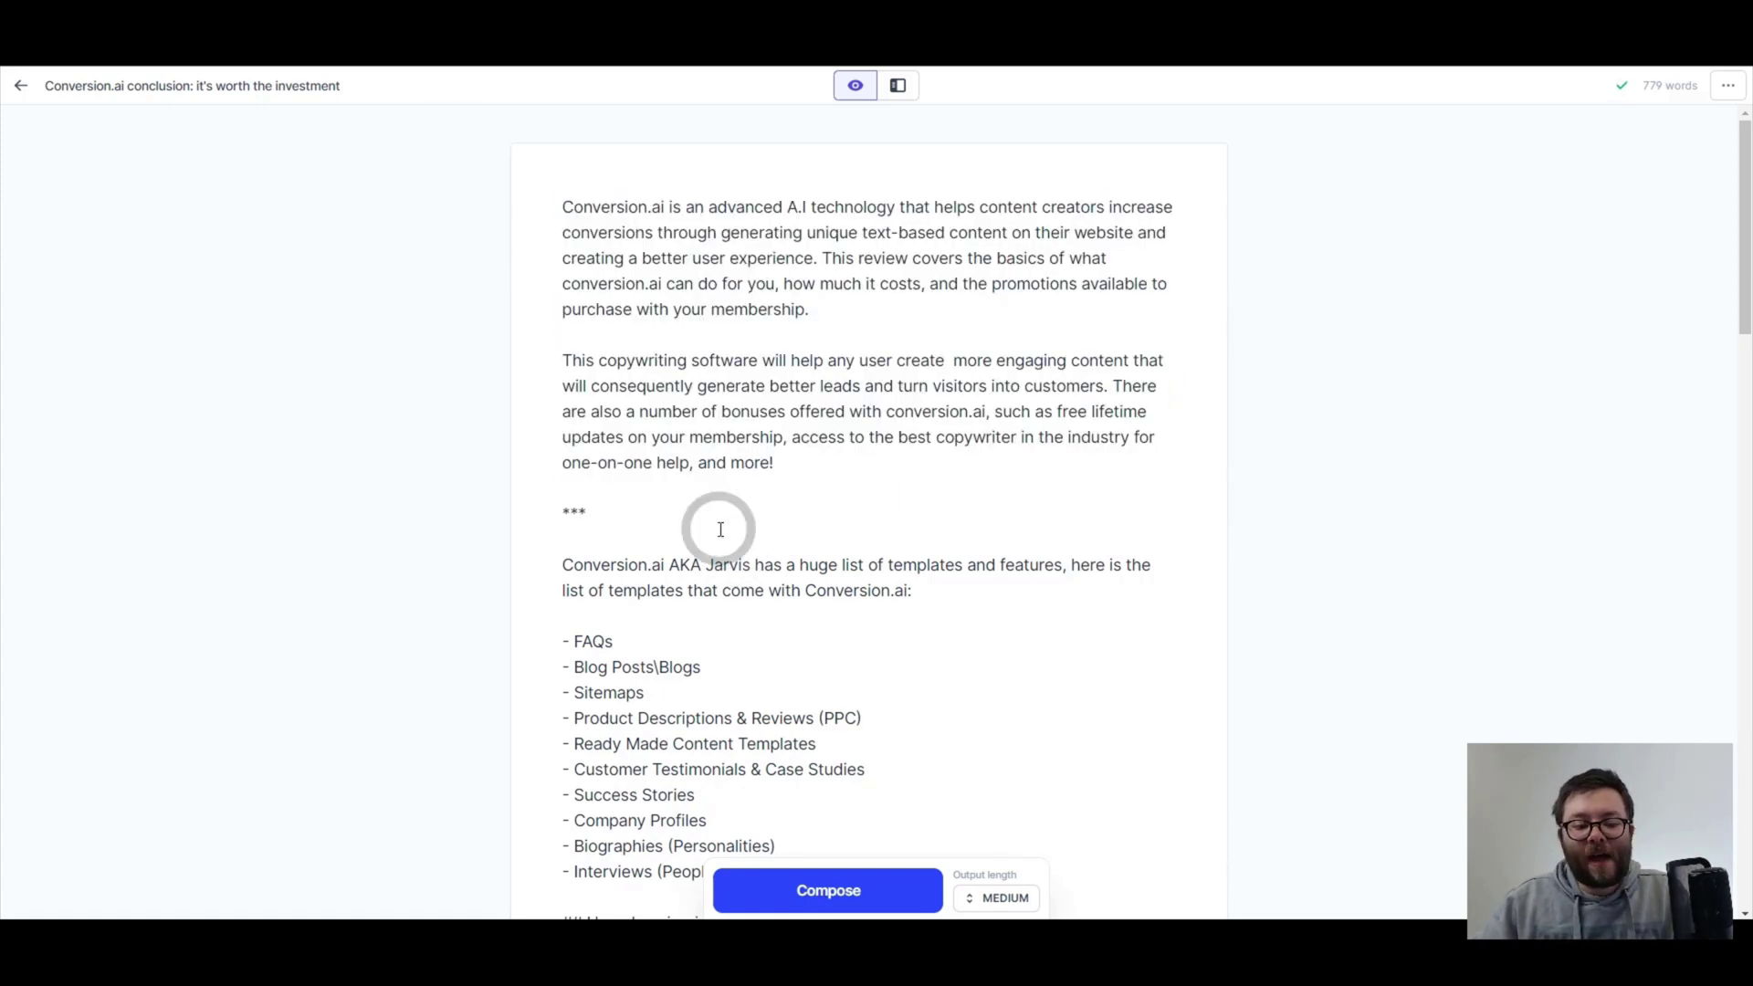
left_click(843, 877)
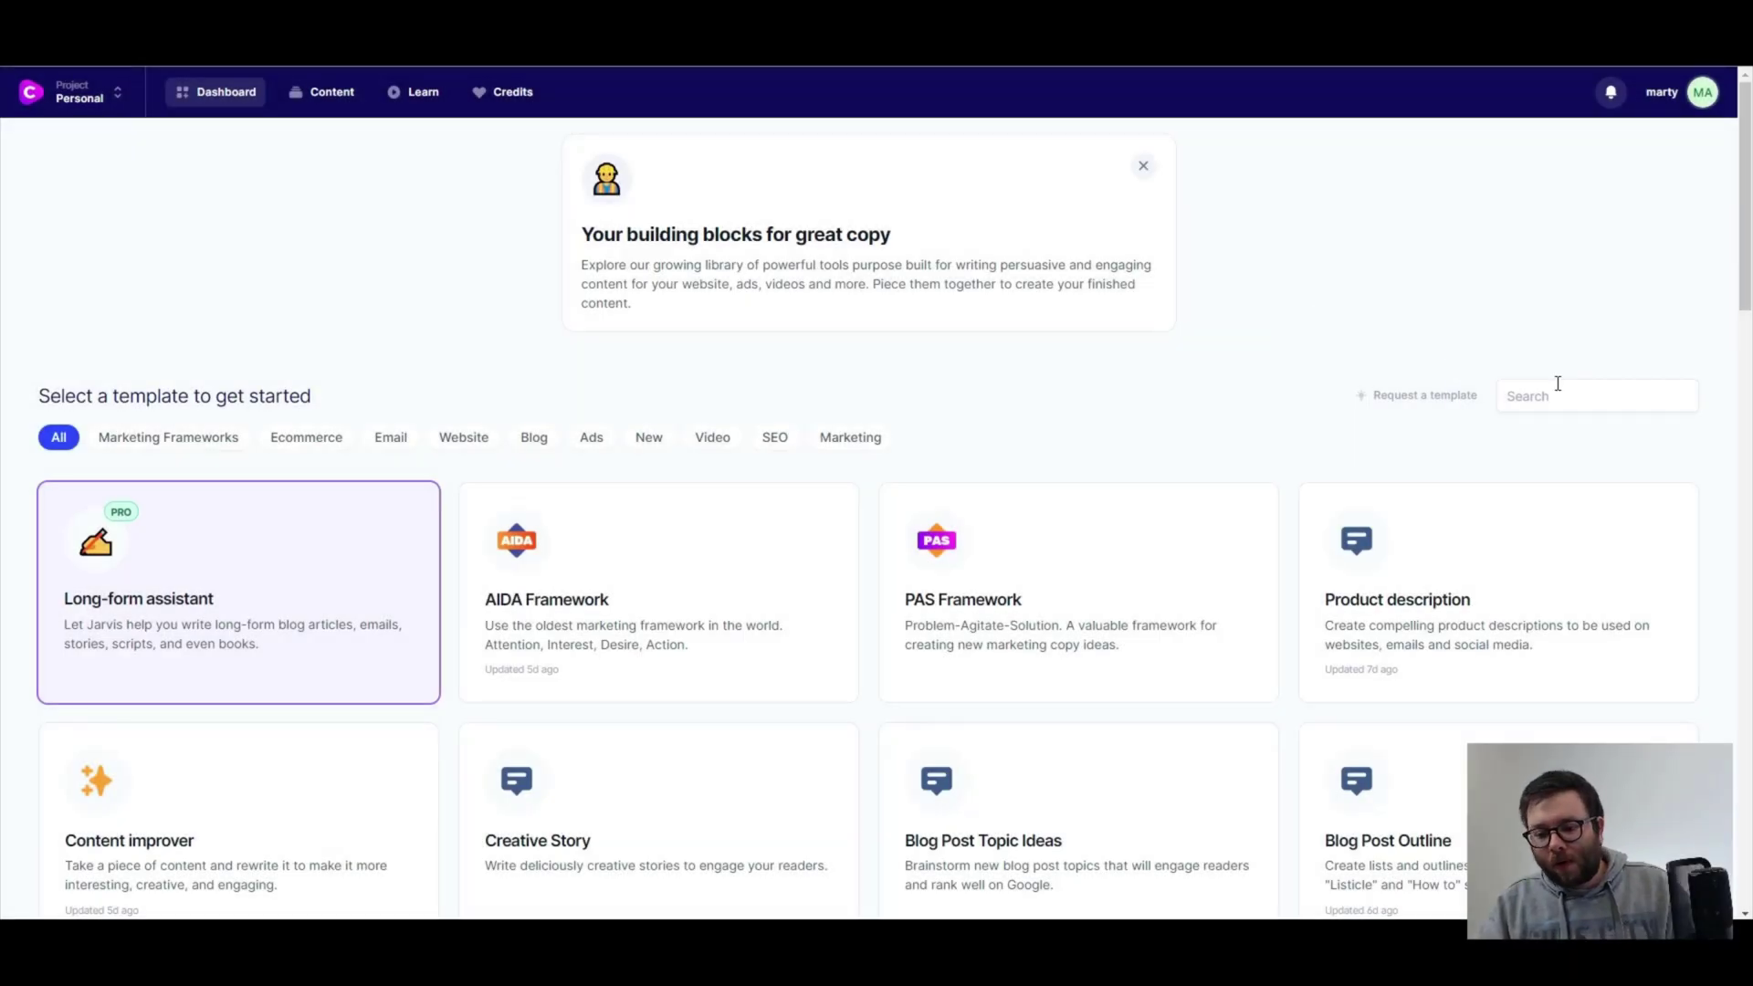
- Run Explain It To a Child on the pasted Unbounce report paragraph at grade level 6
left_click(1560, 387)
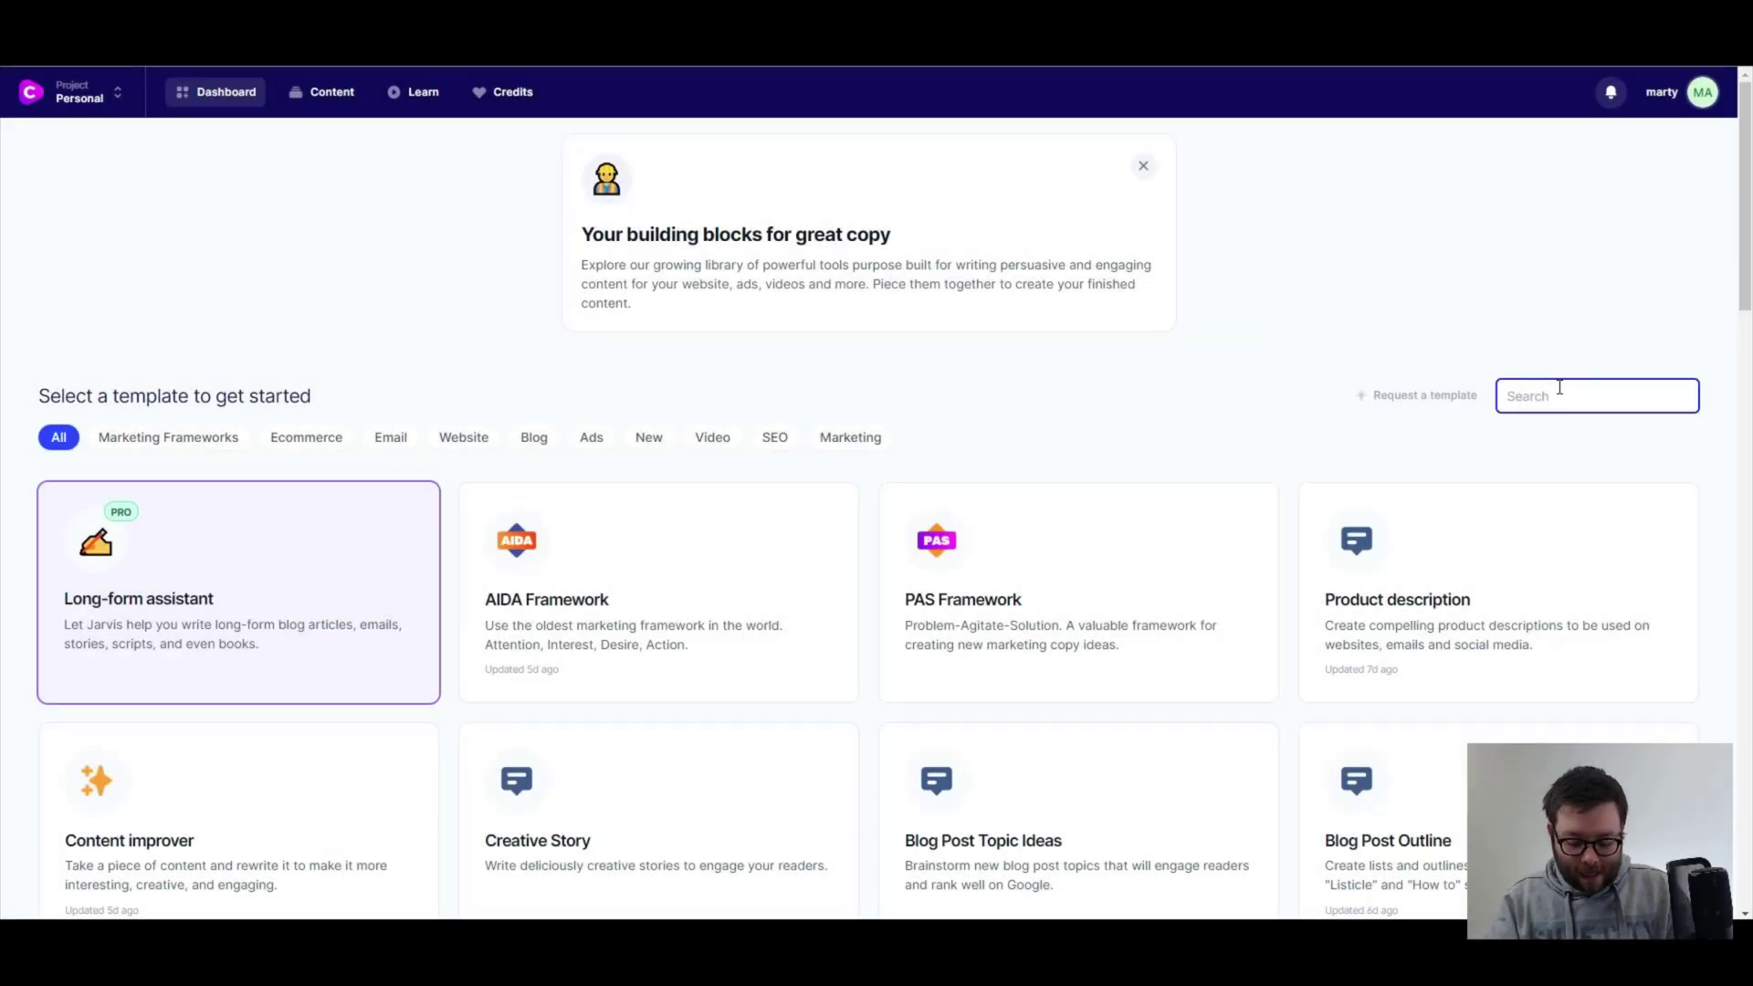
type("explain")
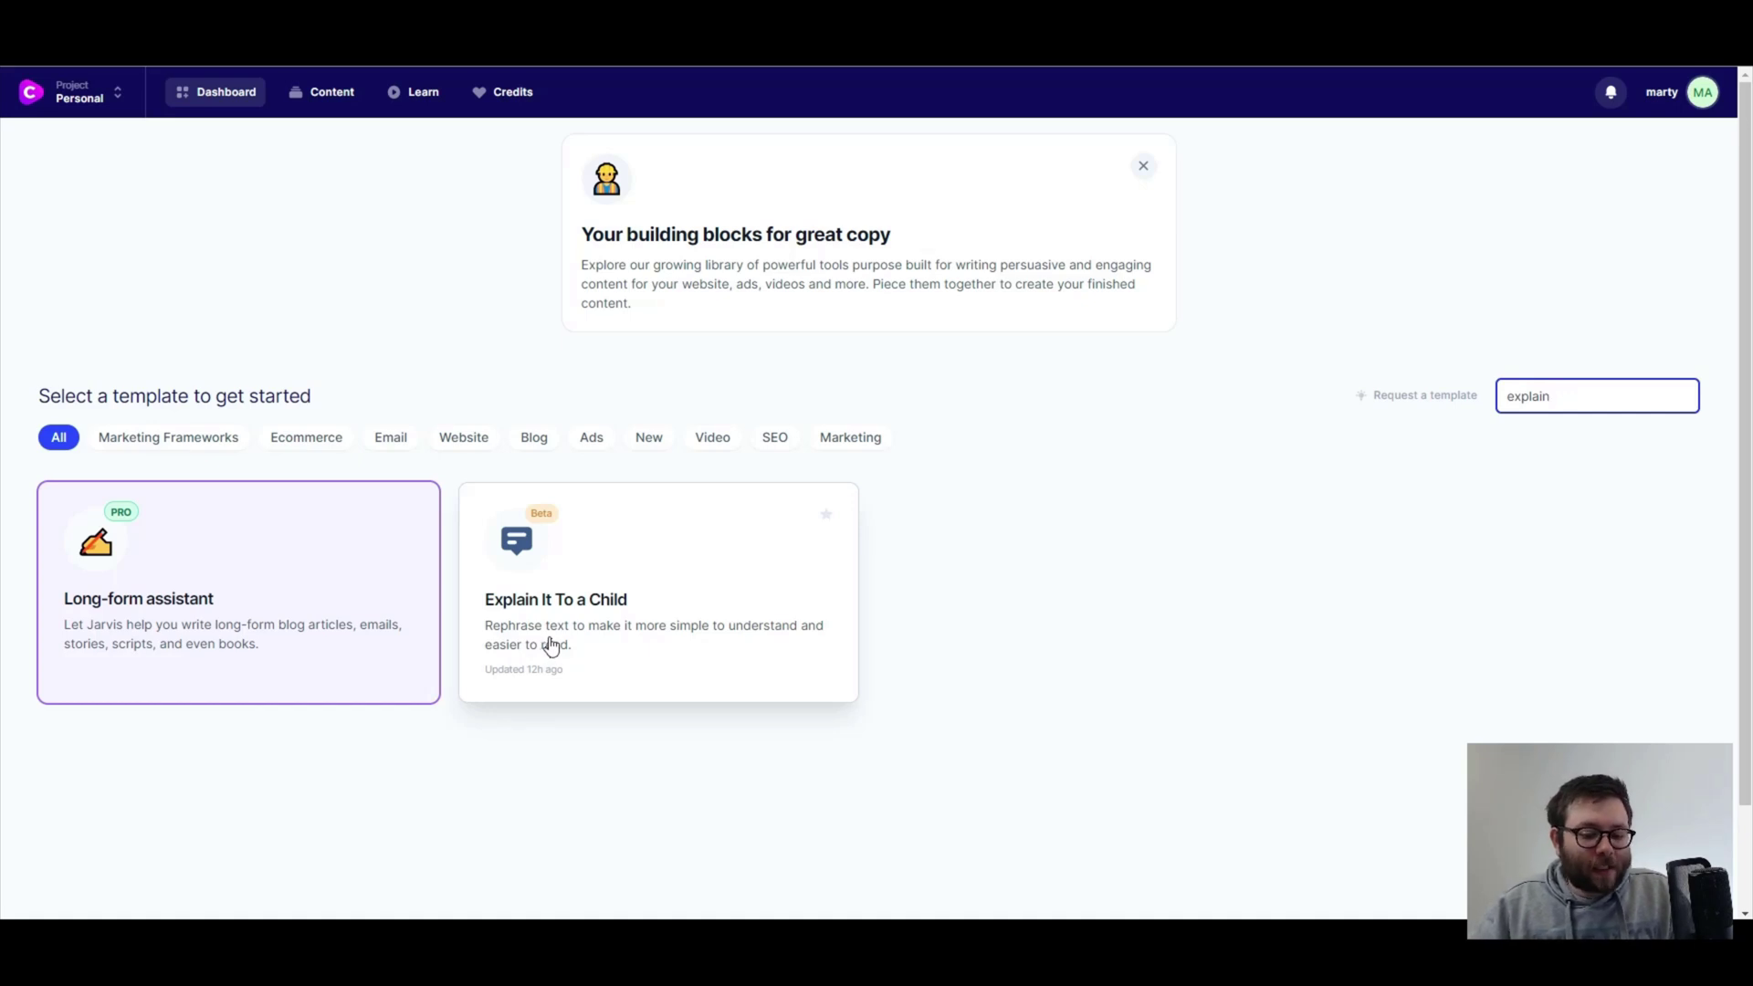
left_click(665, 590)
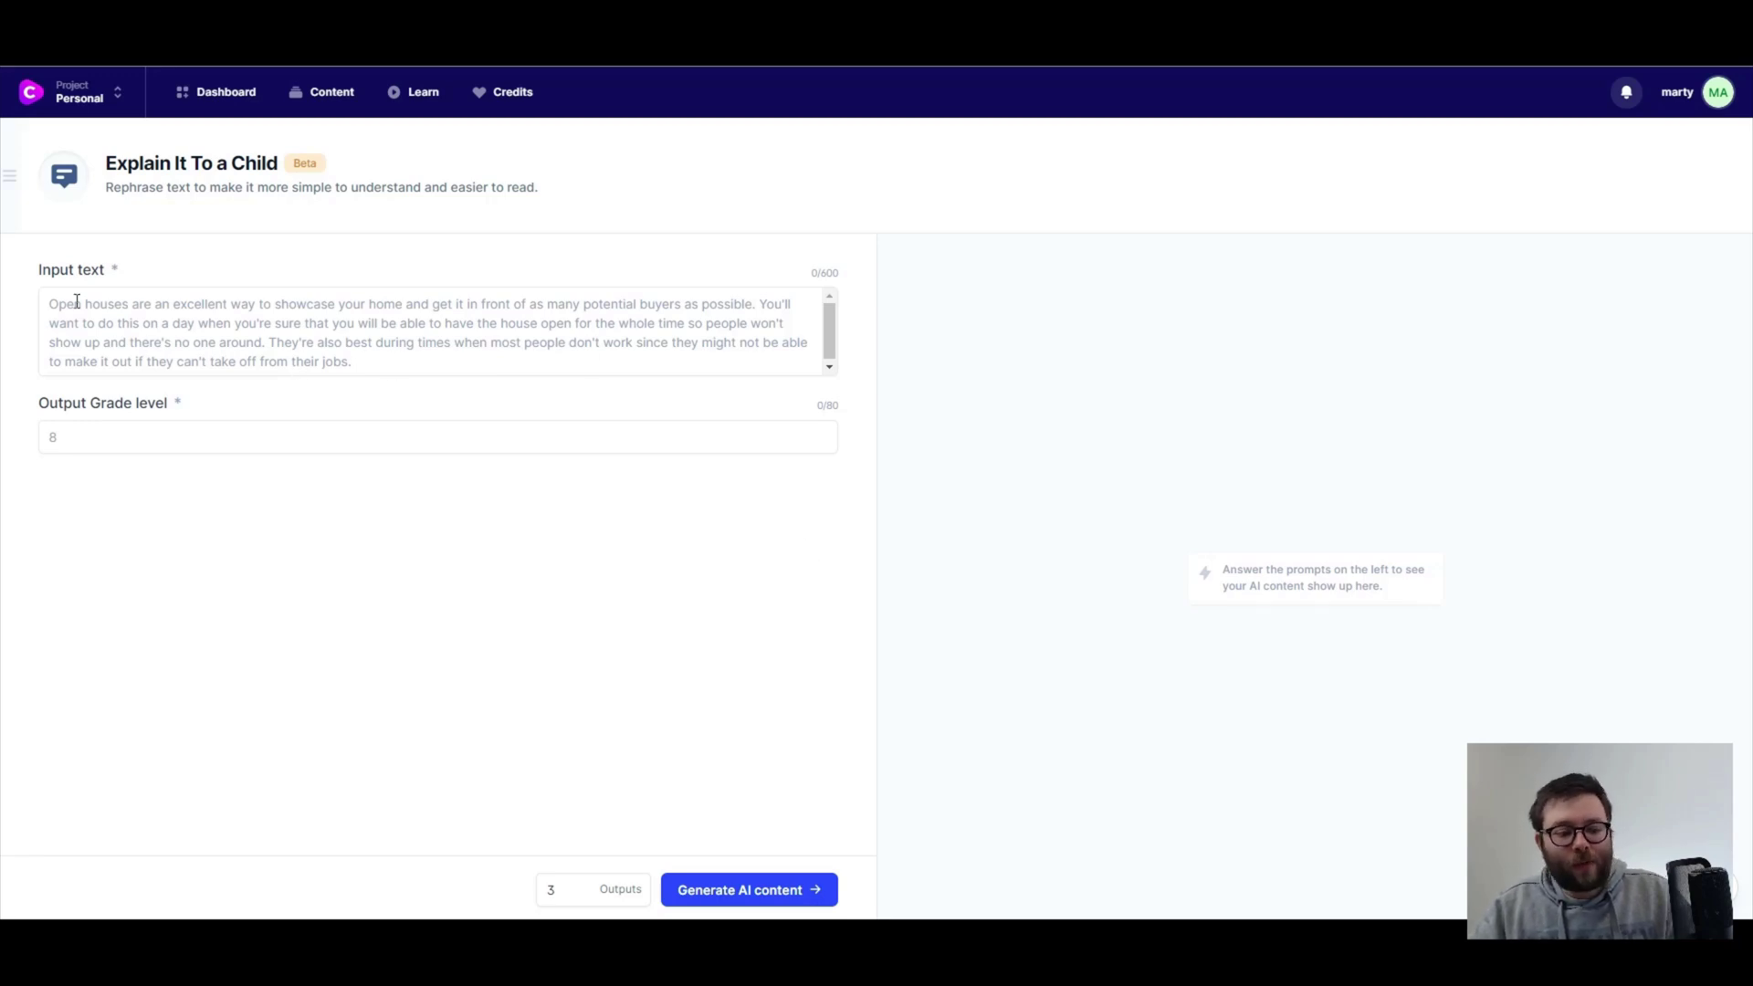
left_click(511, 316)
type("A few days ago Unbounce released a report analyzing 34,000 landing pages to see what helps with conversion. Not surprisingly, they found a huge increase in conversion rate when companies wrote content around a 5th-grade reading level.")
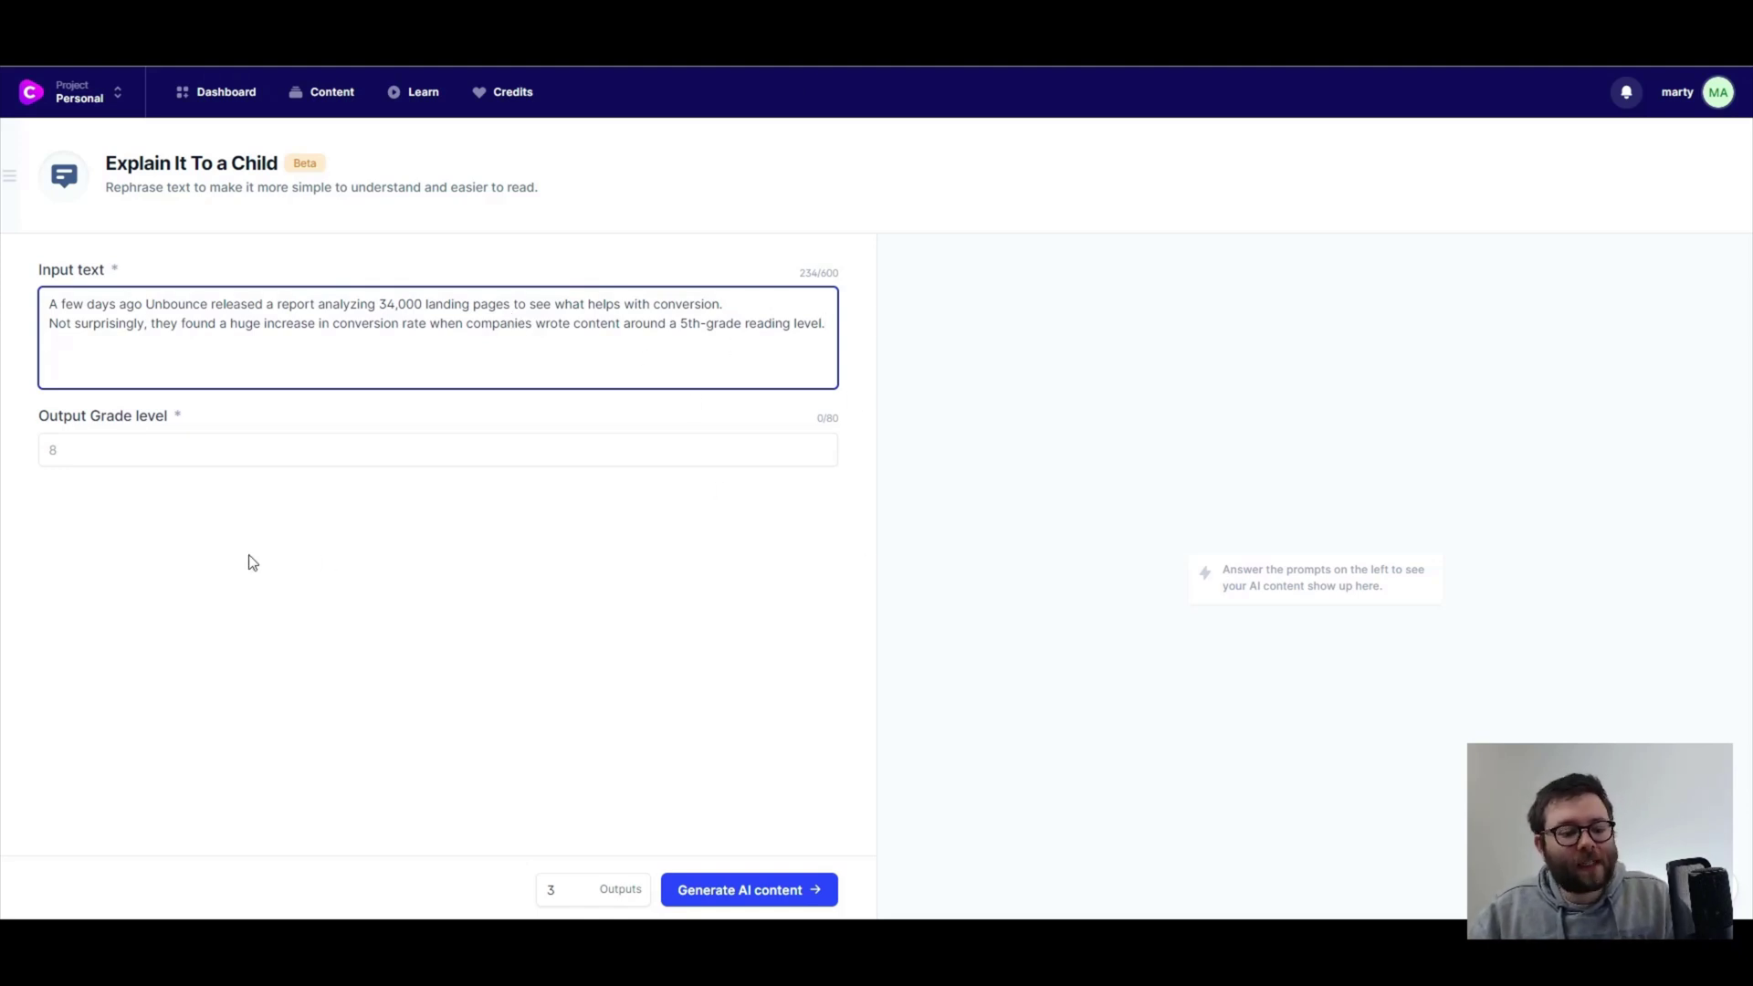
left_click(259, 450)
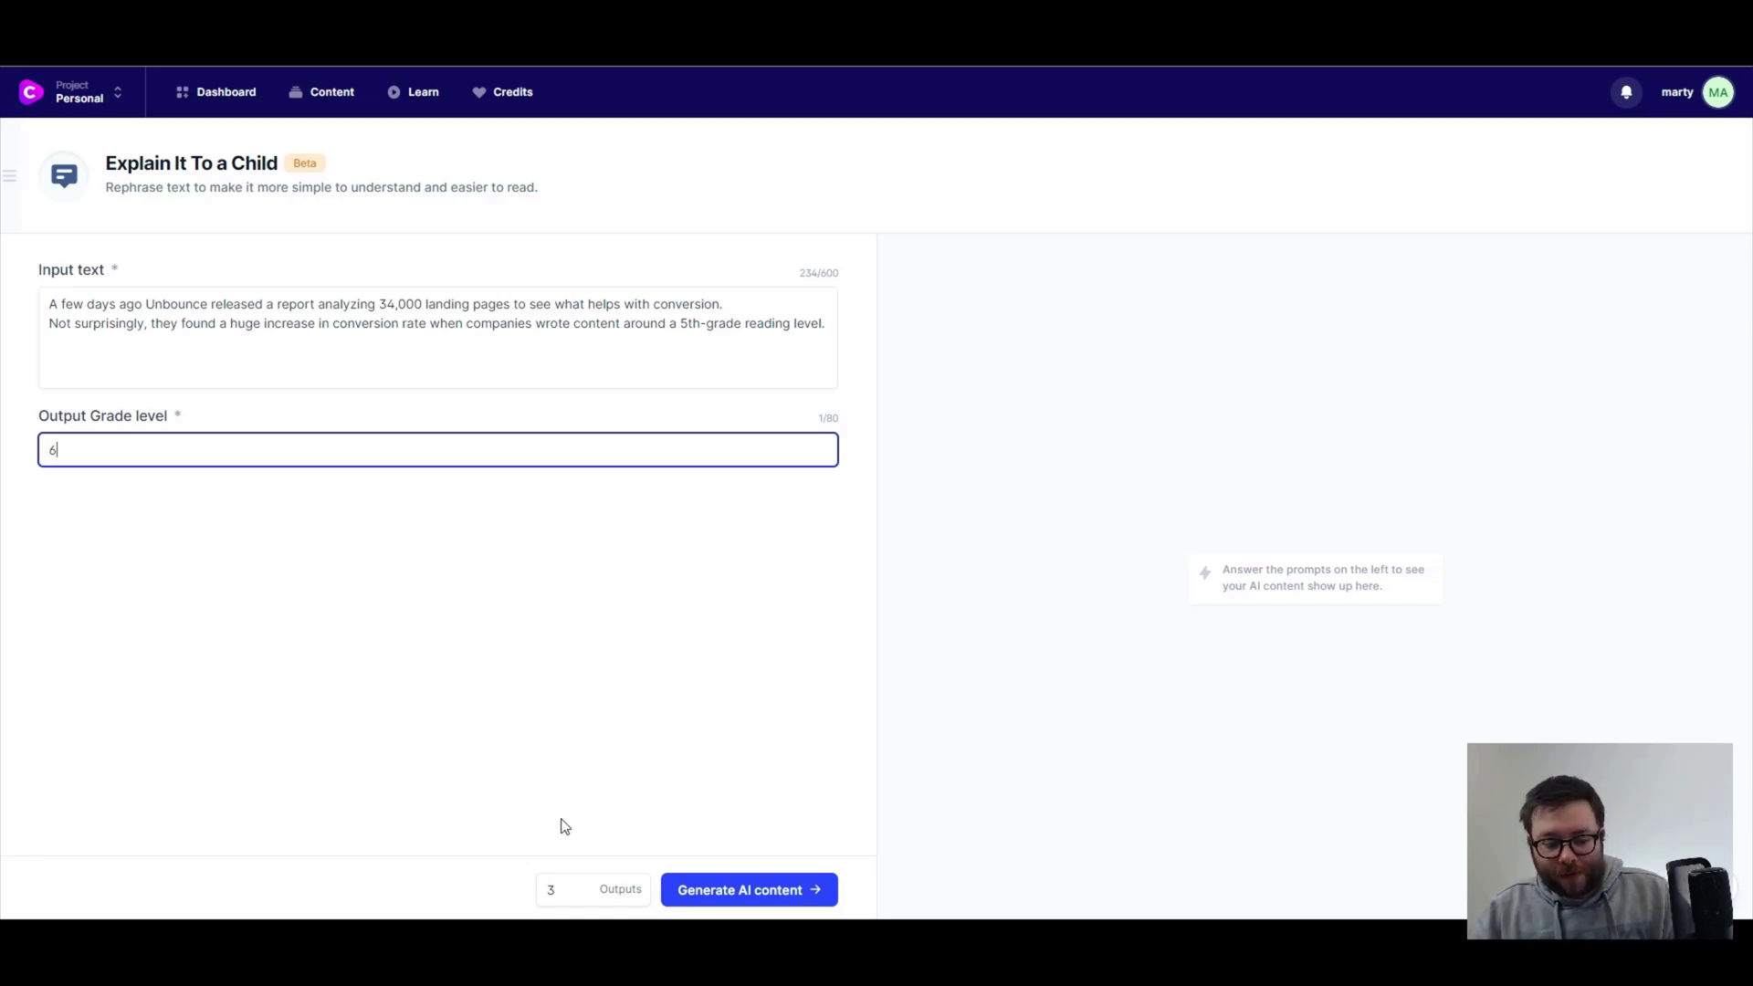
left_click(745, 899)
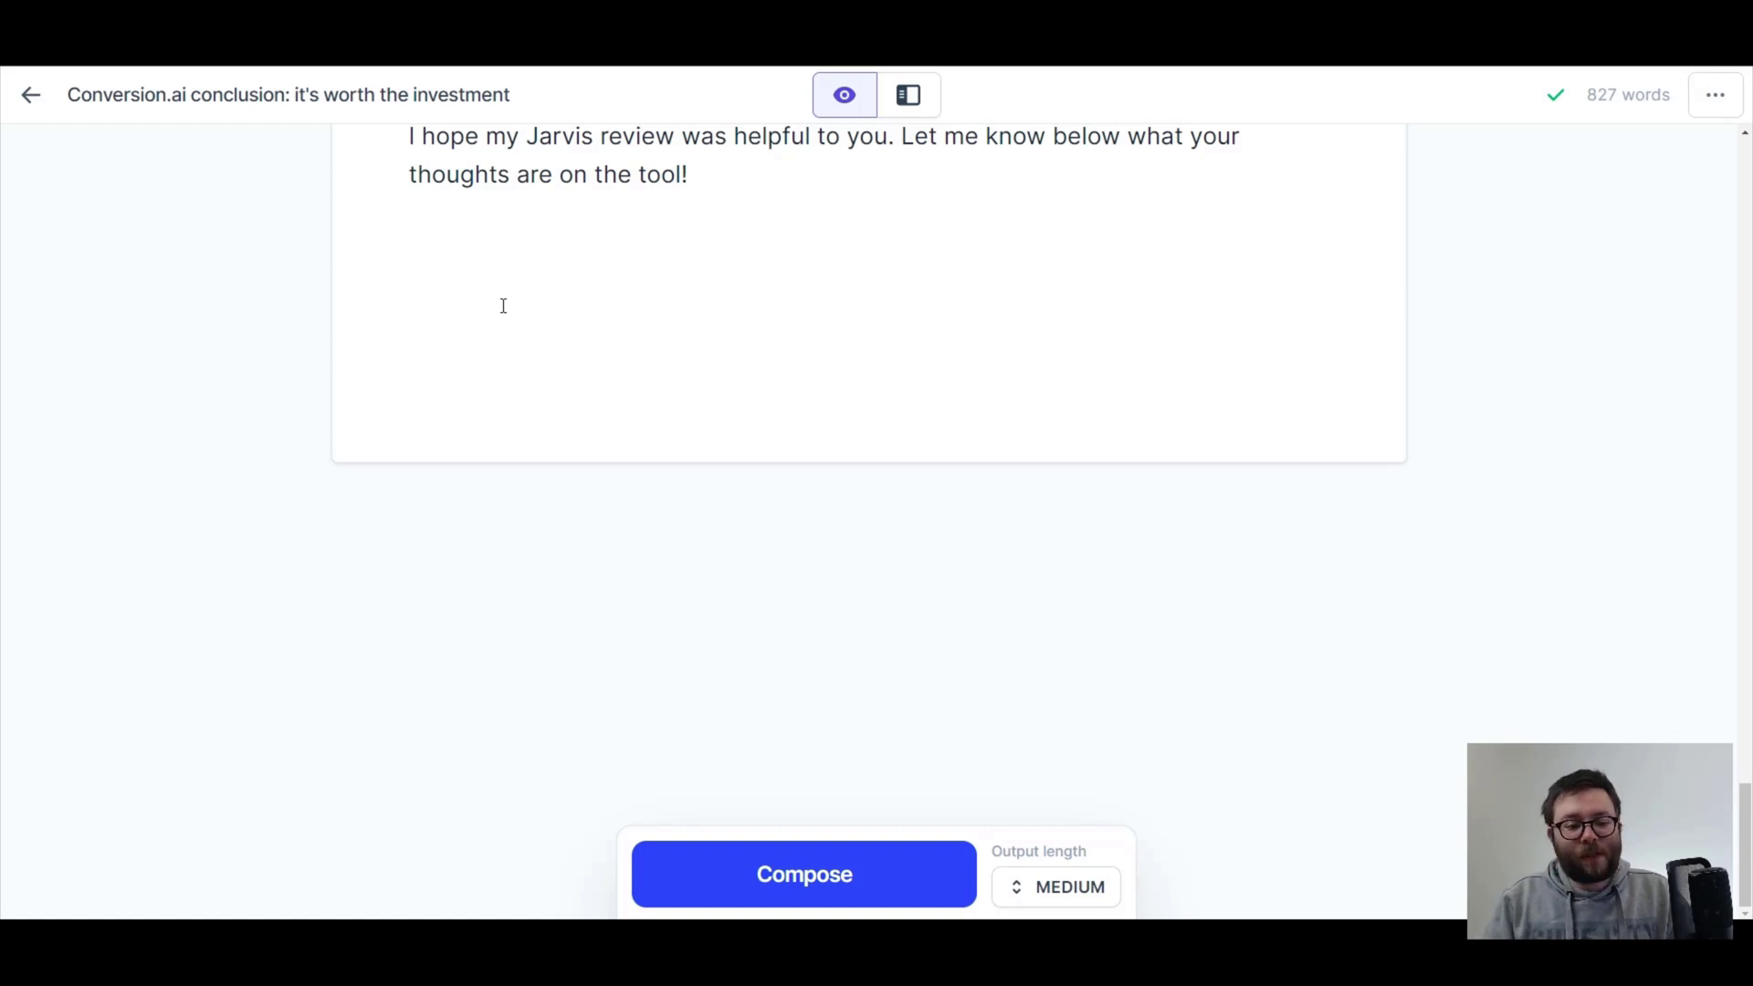
- Add the lines '## Your title here', 'Heading 1' and 'Heading 2' at the document's end
type("##")
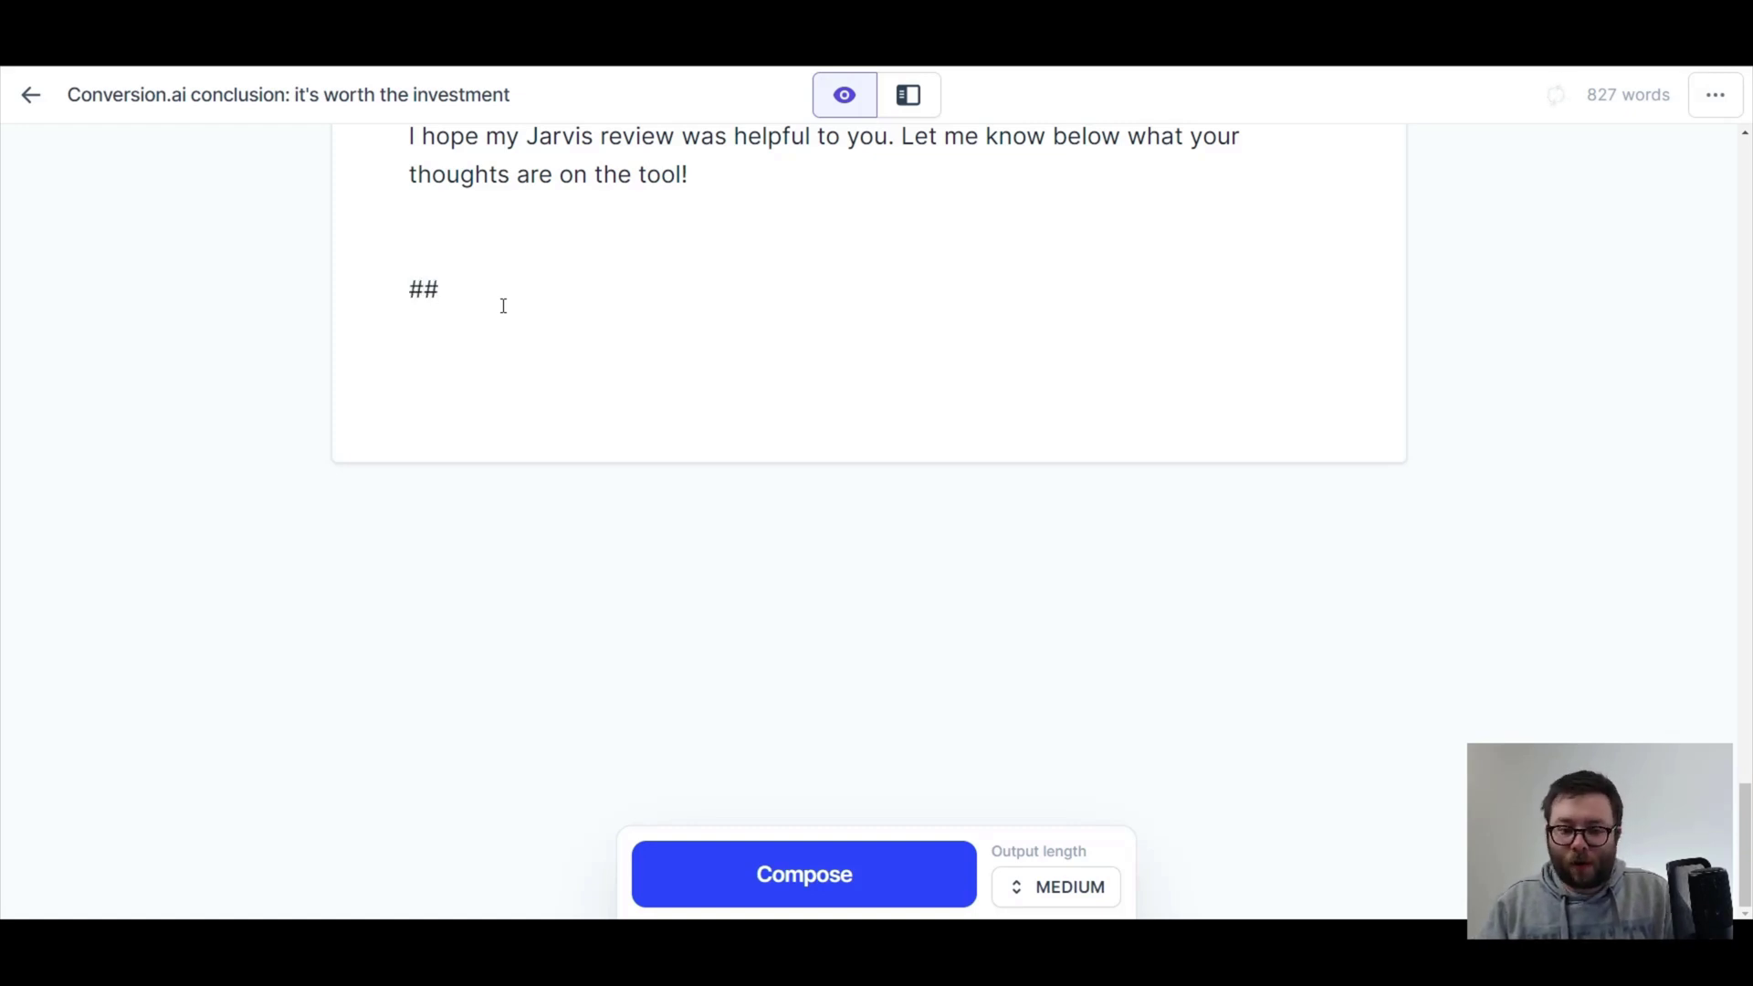
type(" Your title here")
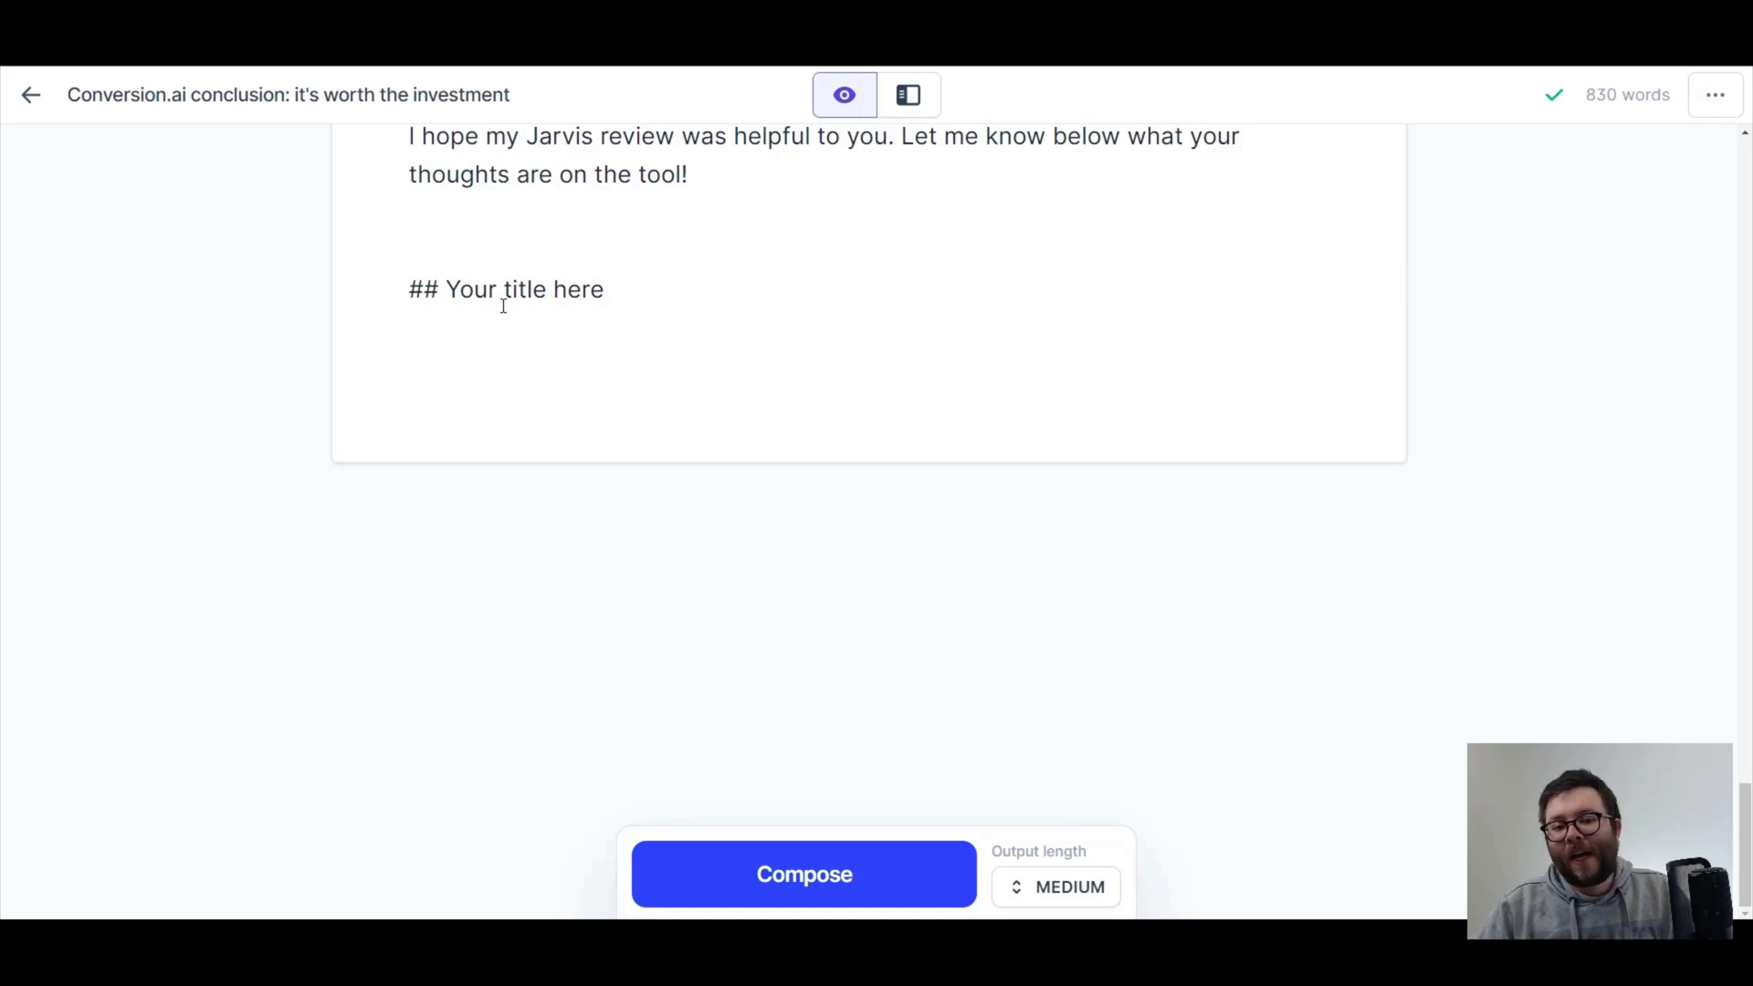
key("Return")
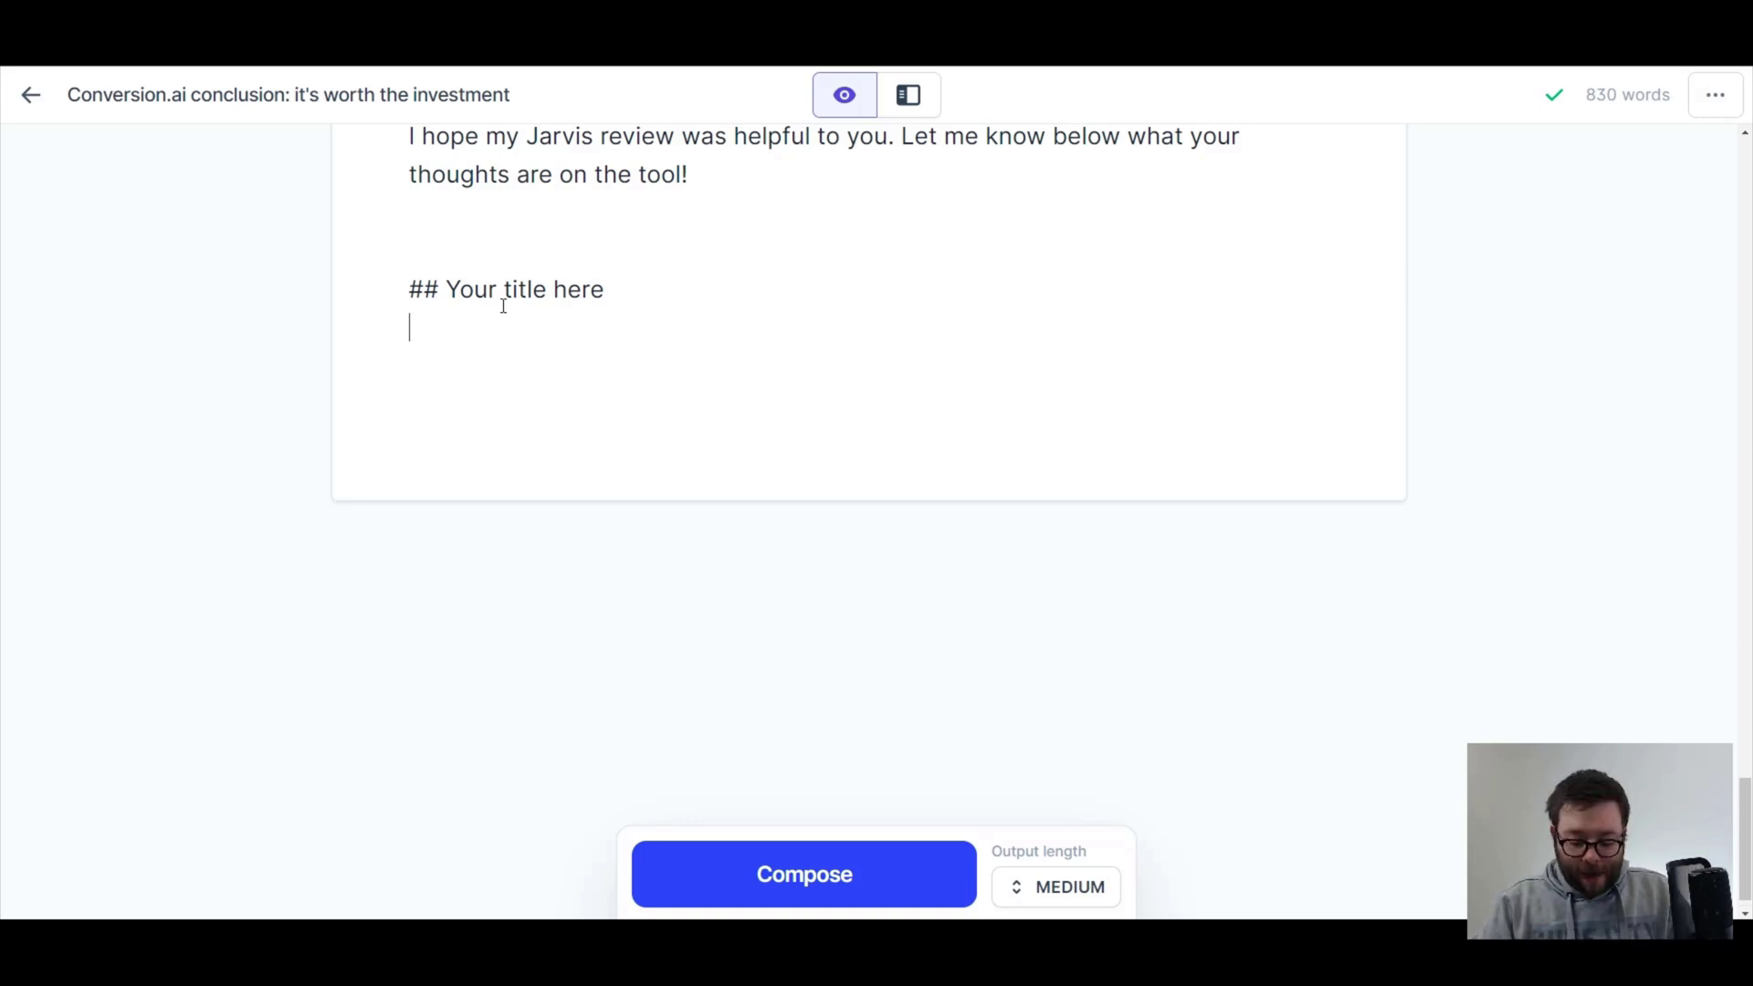
type("Heading 12")
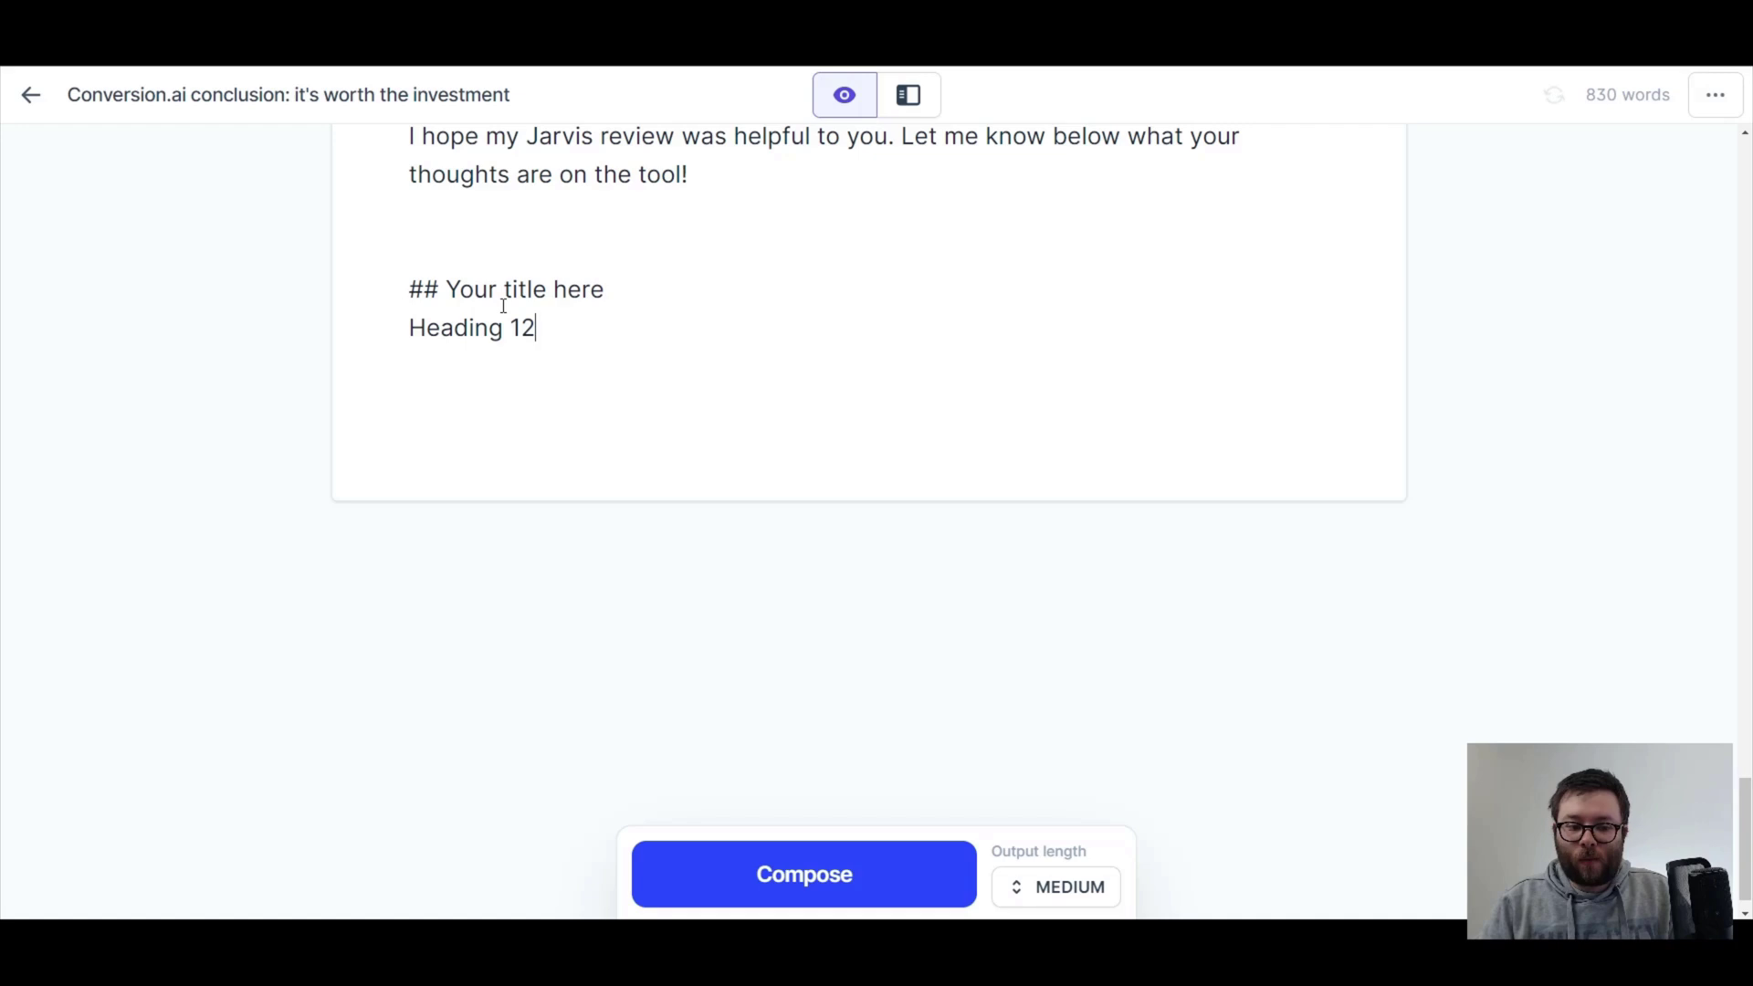
key("BackSpace")
key("Return")
type("Heading 2")
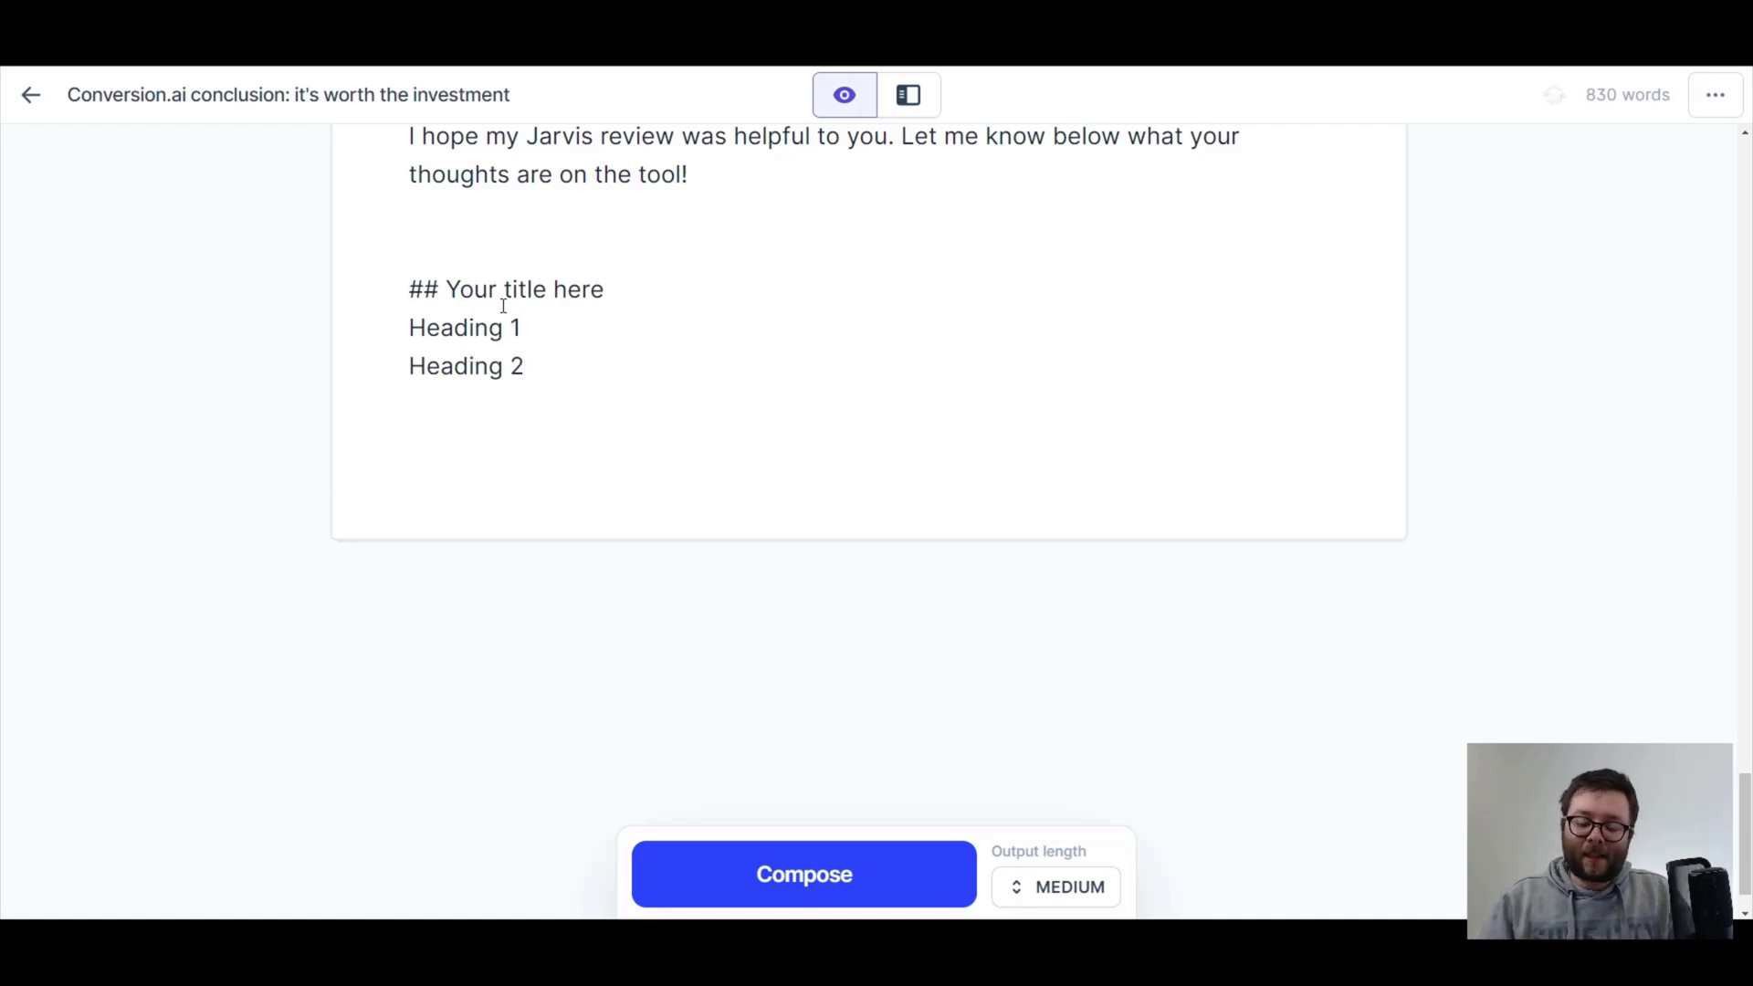
key("Return")
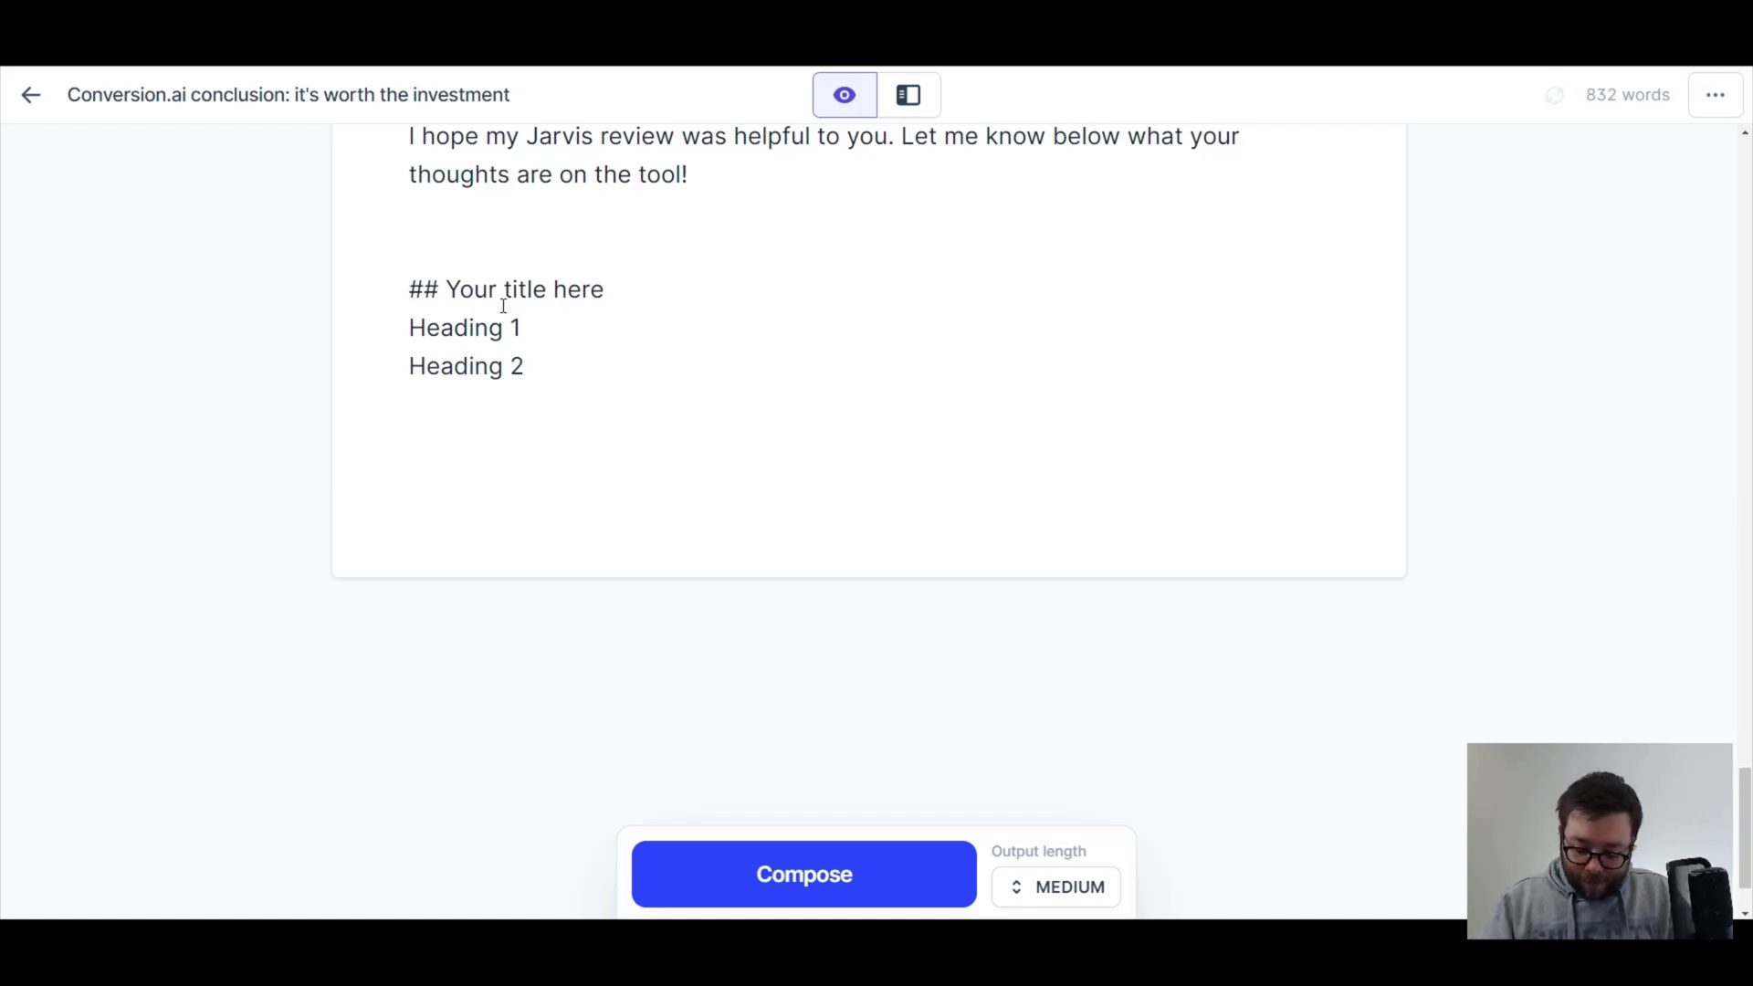
- Add a '<h1>Your title here</h1>' line, pasting the title between the tags
type("<")
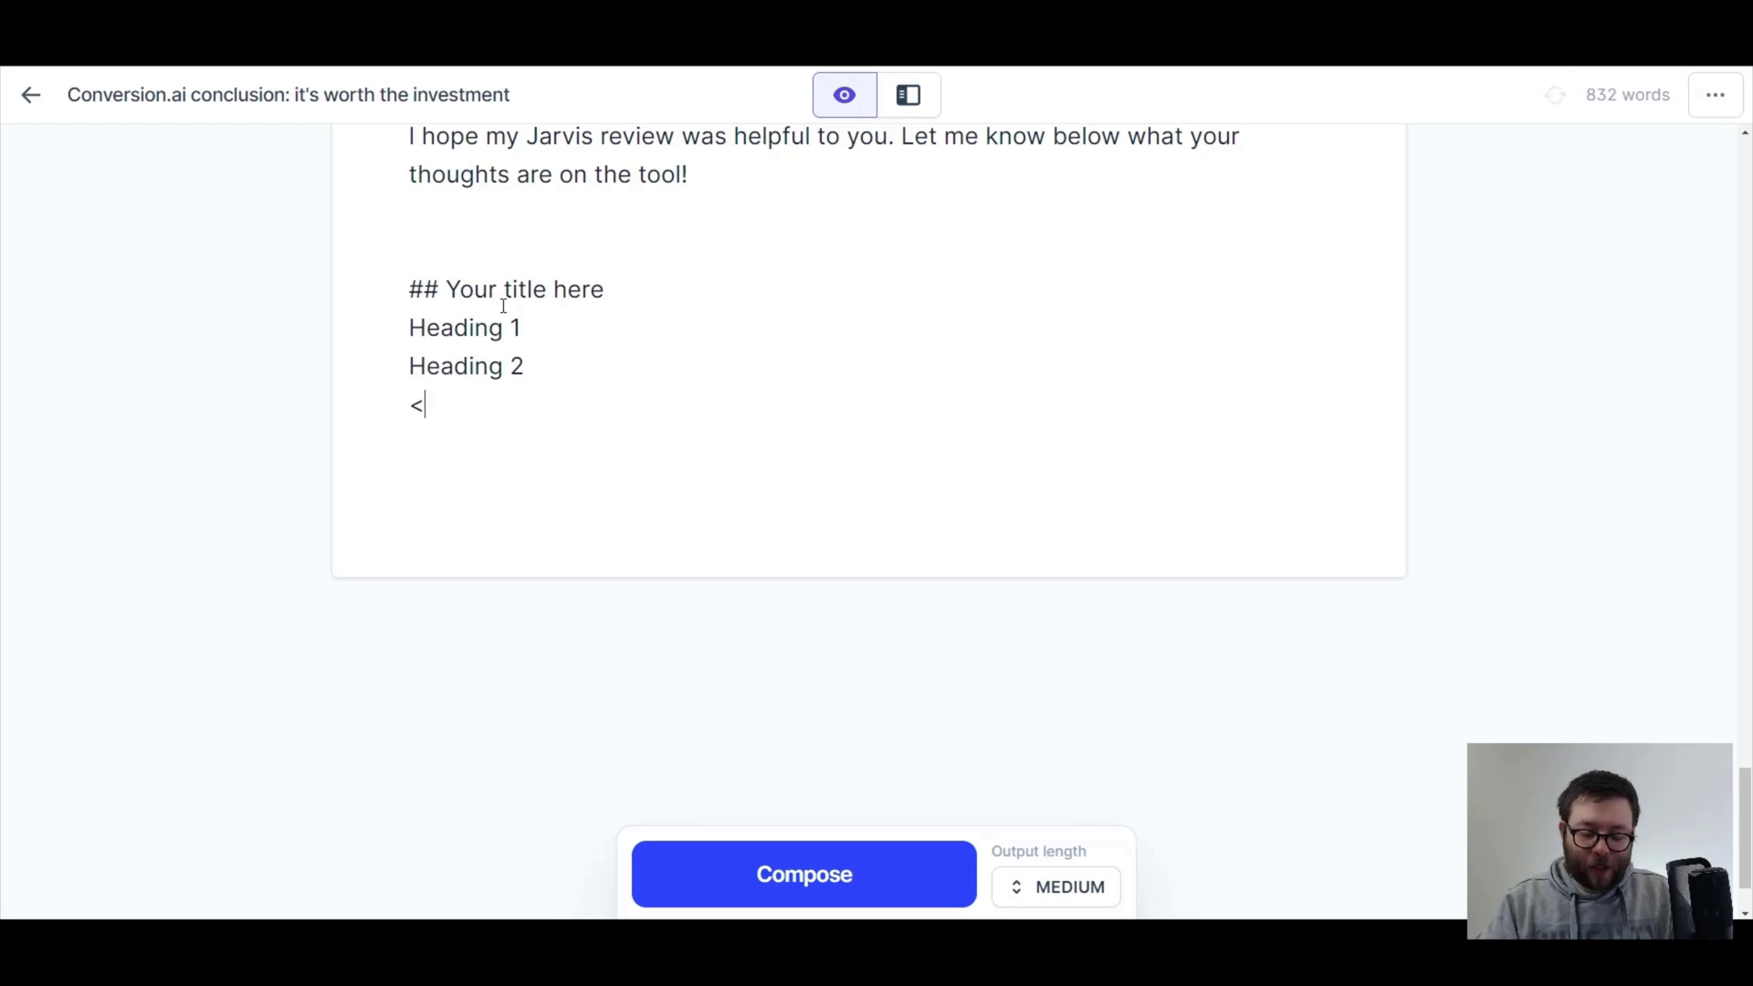
type("h1></h1>")
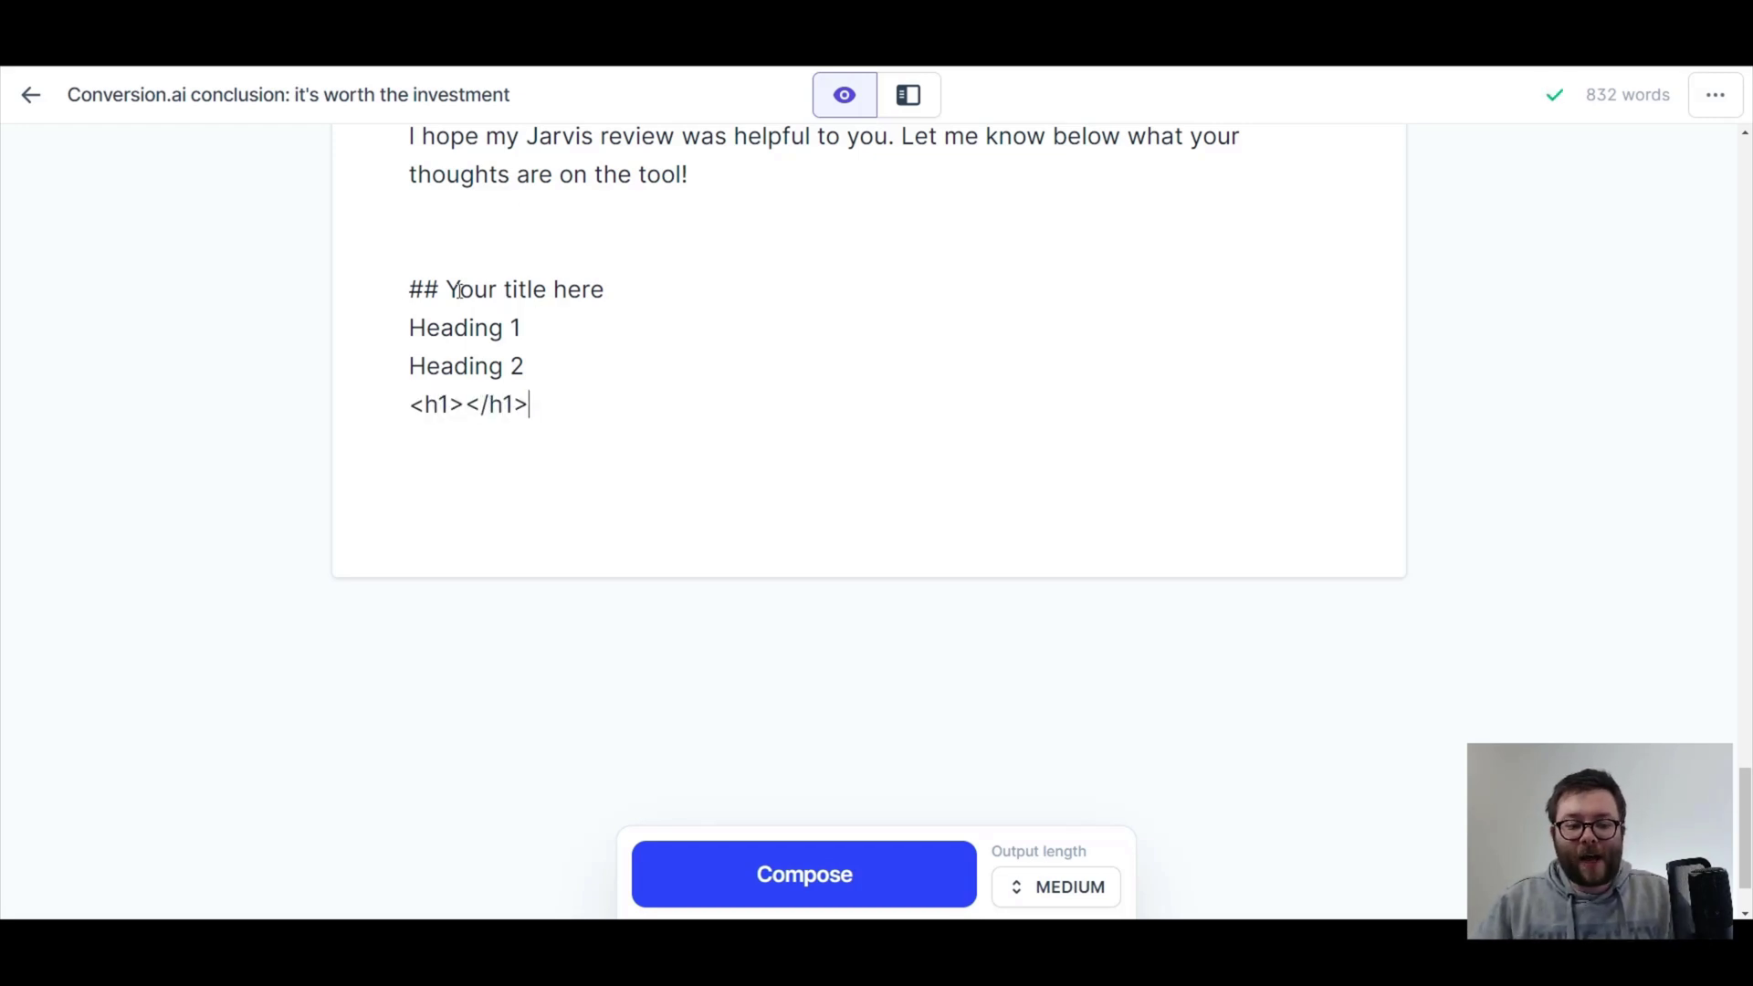
left_click_drag(470, 289, 602, 290)
key("ctrl+c")
left_click(468, 407)
key("ctrl+v")
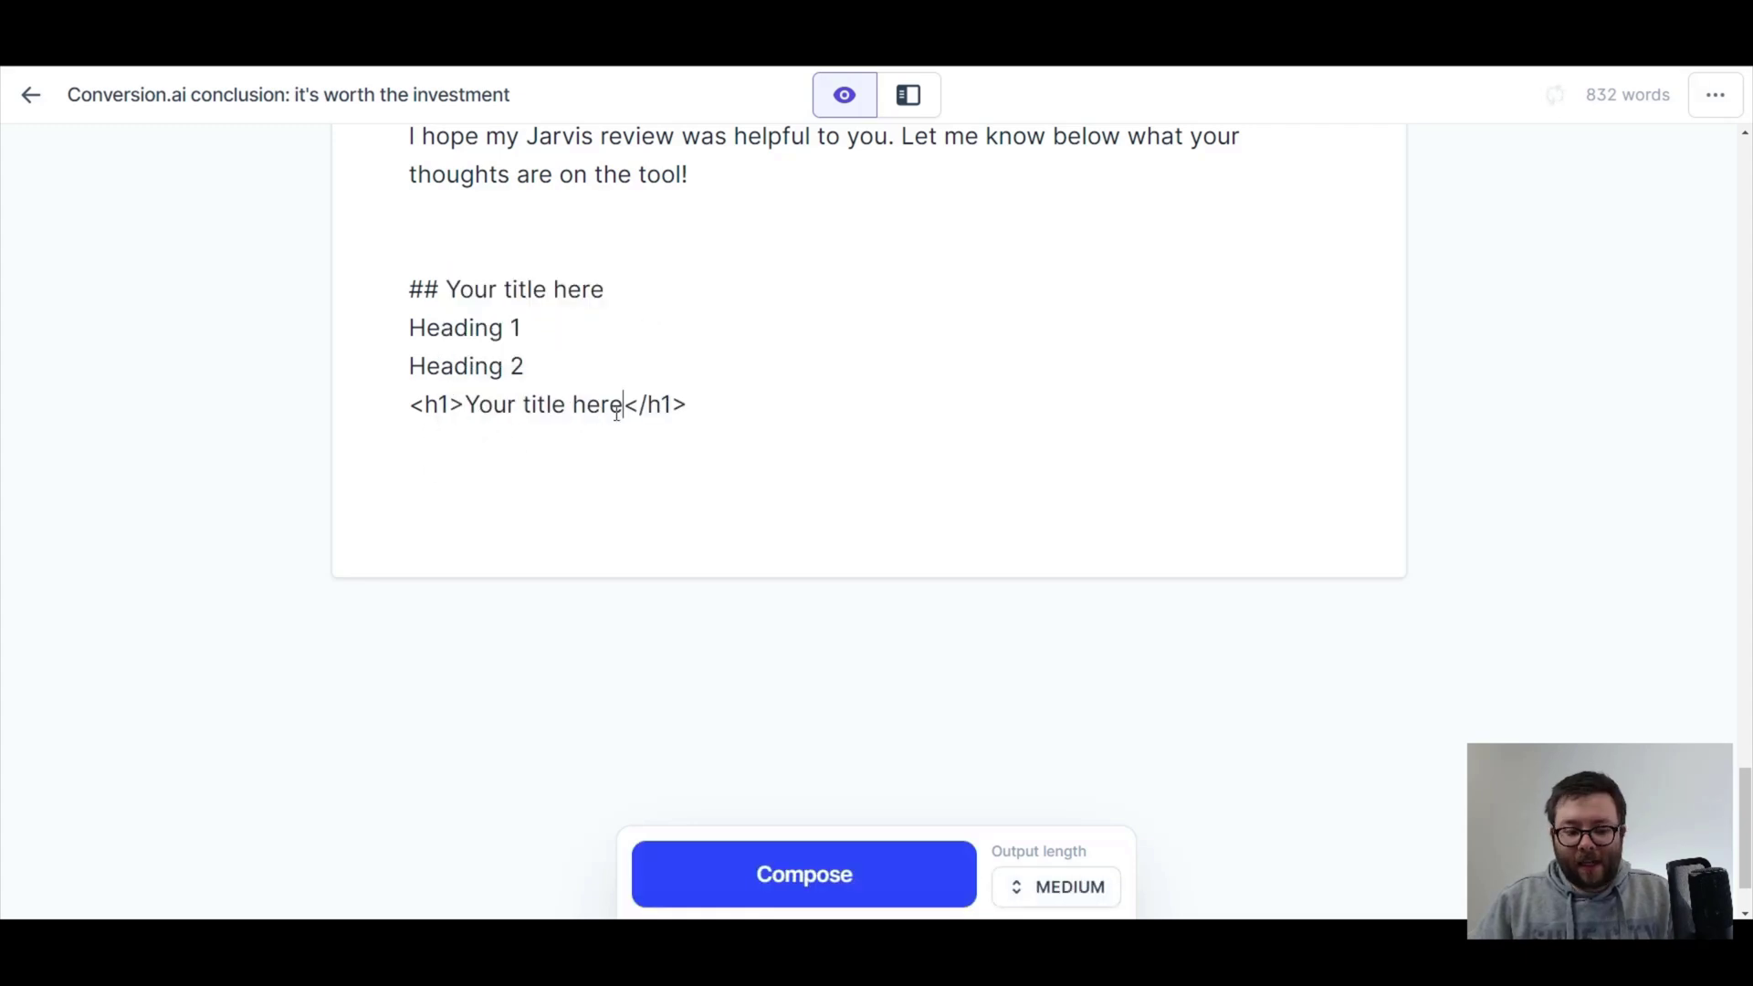
left_click(729, 409)
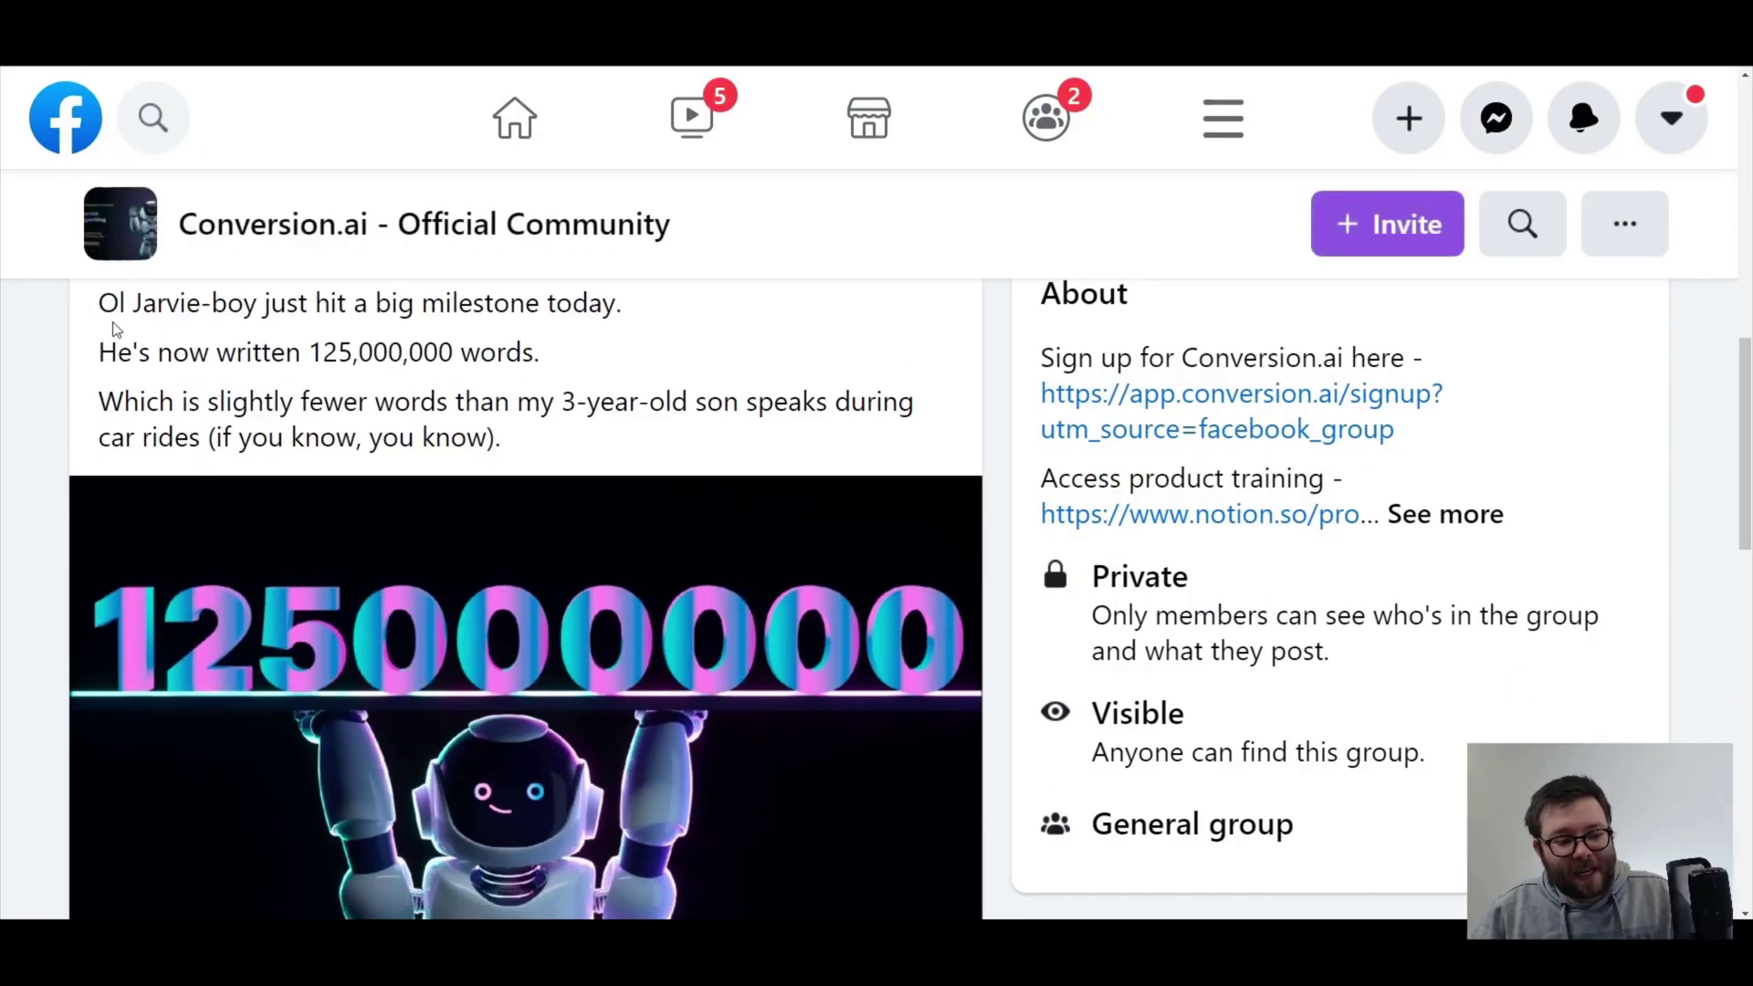
- Highlight and then deselect the Jarvis 125,000,000 words milestone sentence
left_click_drag(92, 354, 425, 353)
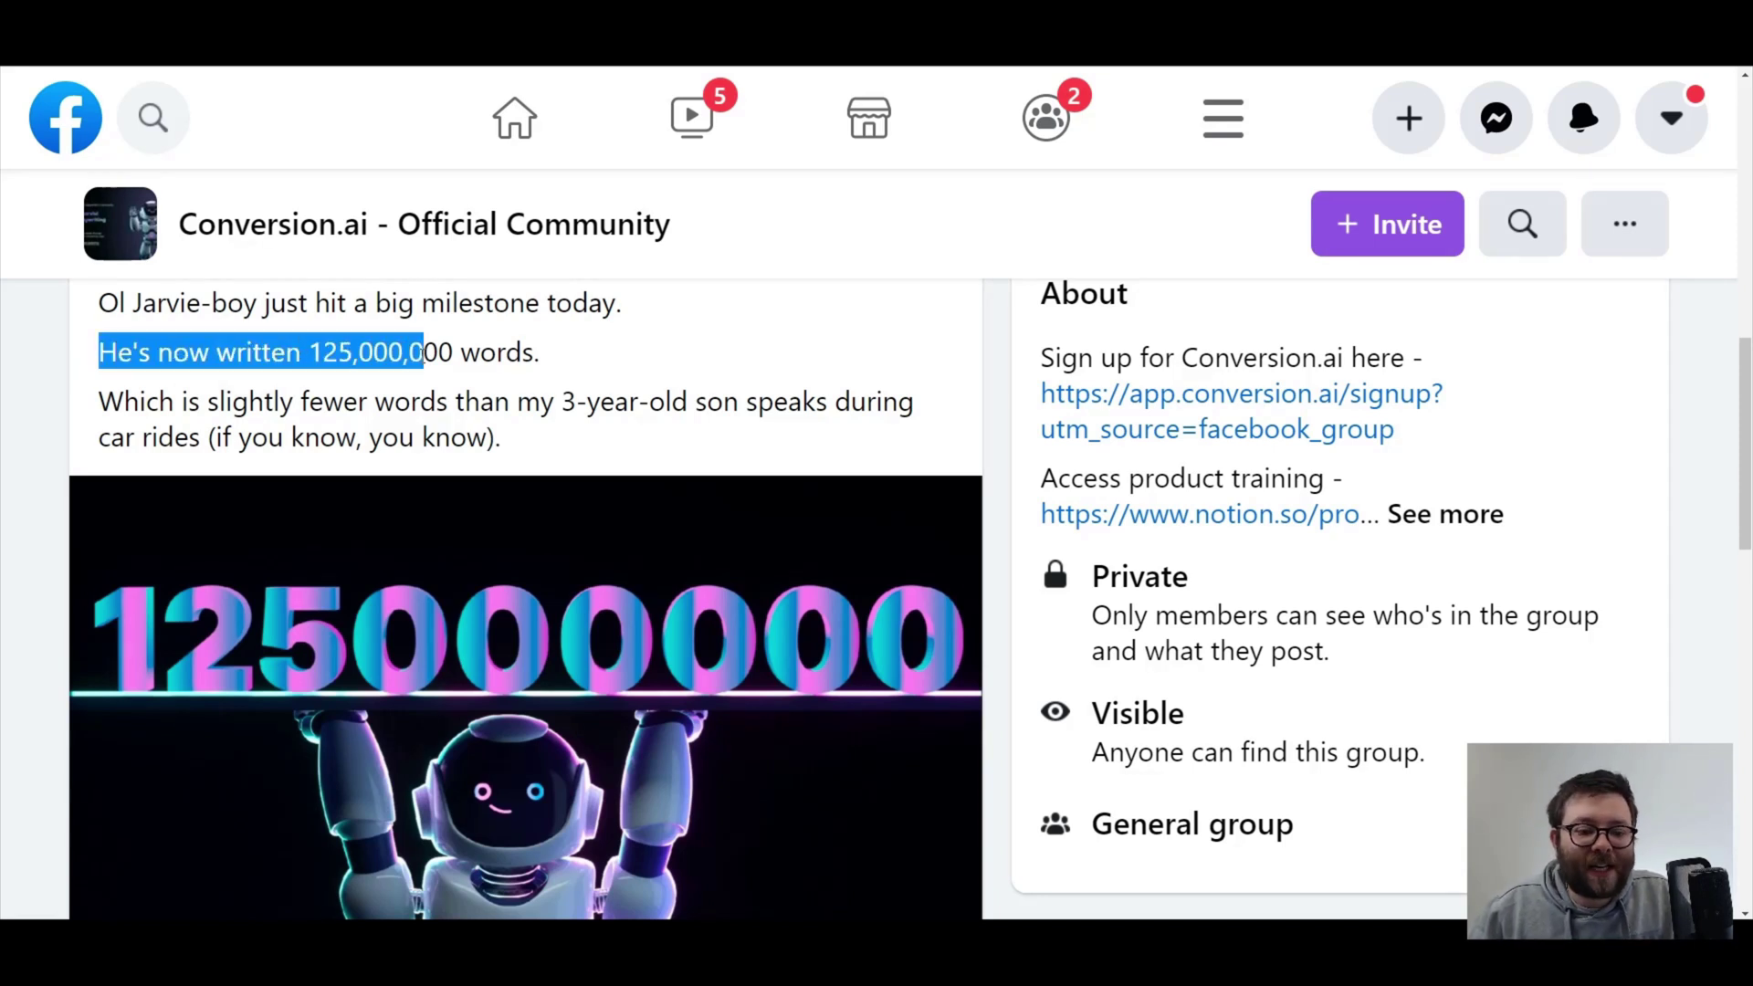
left_click(422, 354)
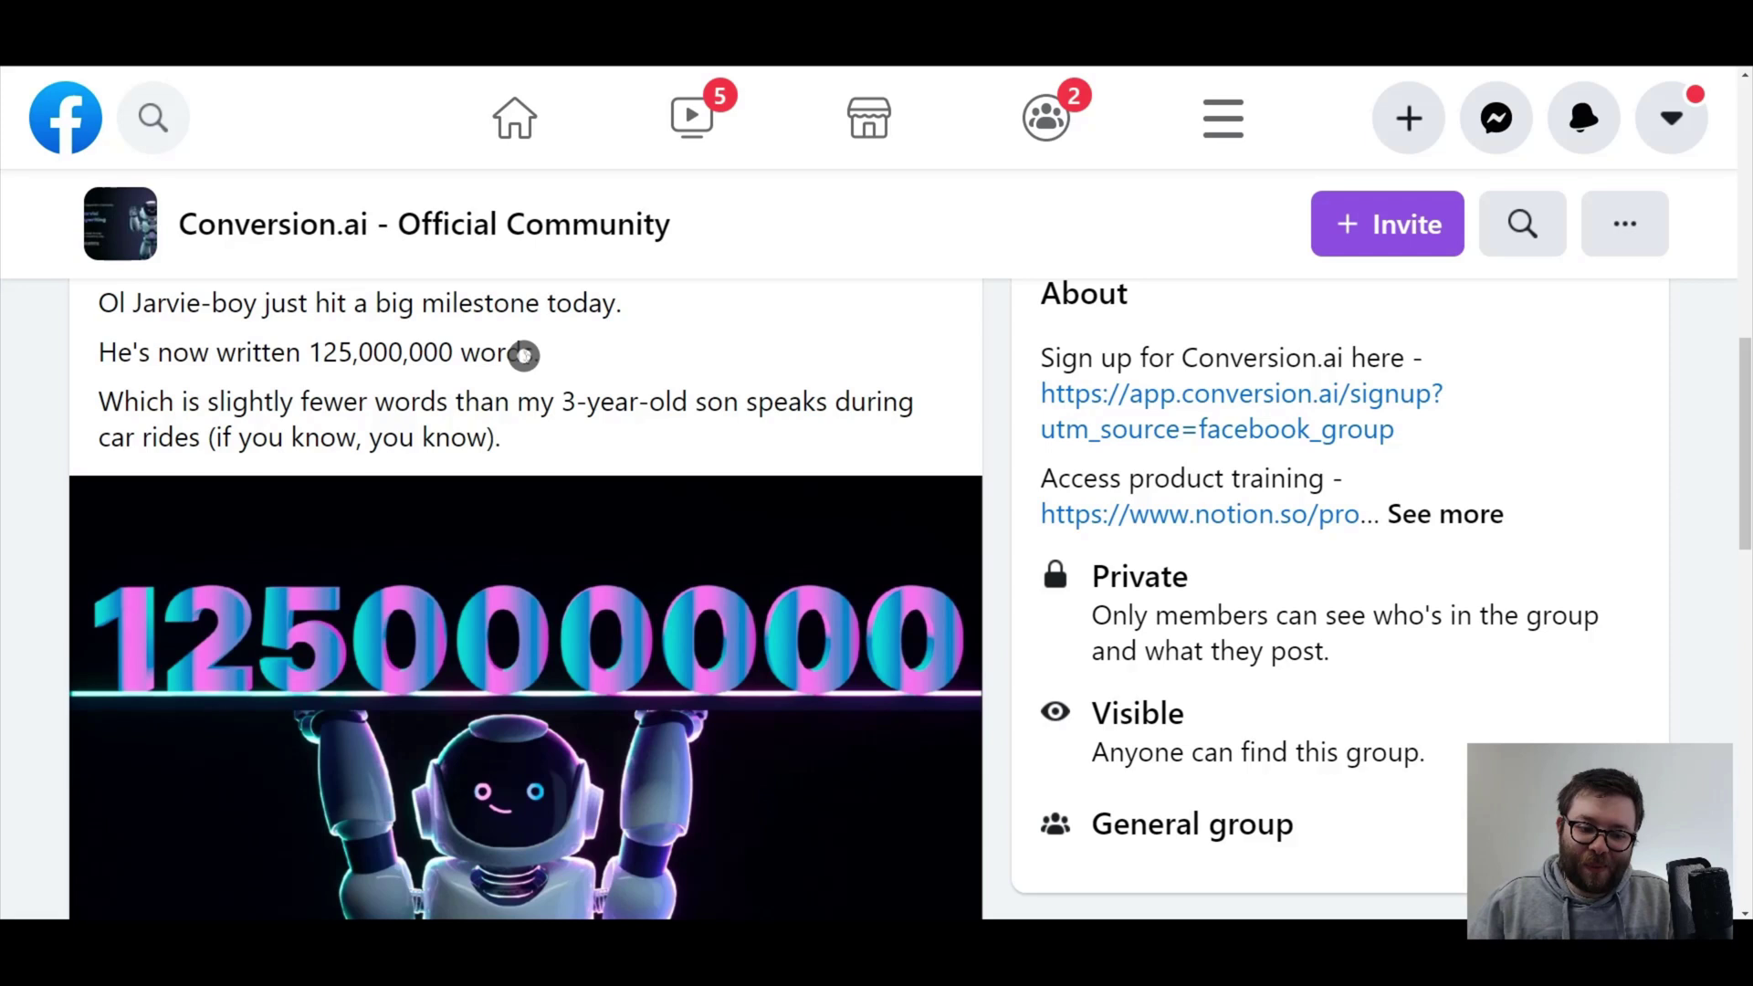